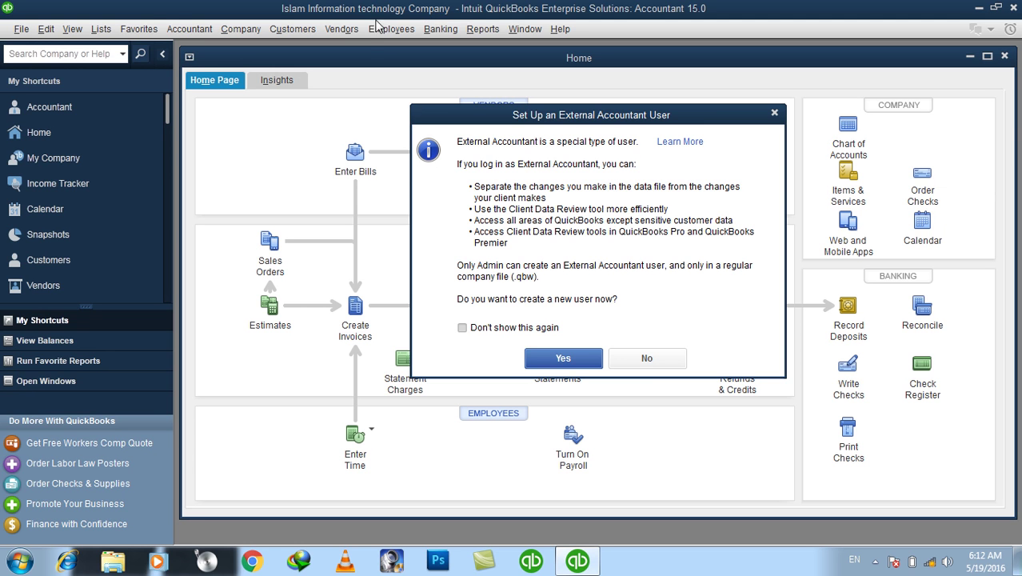
# Turn off the External Accountant prompt, decline that user, and close the Usage & Analytics notice
pyautogui.click(502, 327)
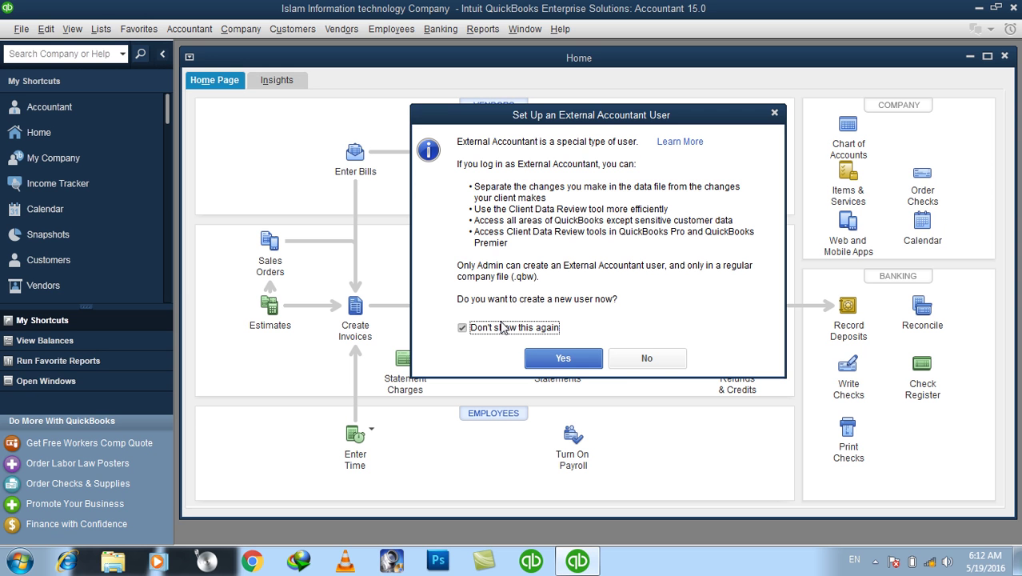
pyautogui.click(666, 359)
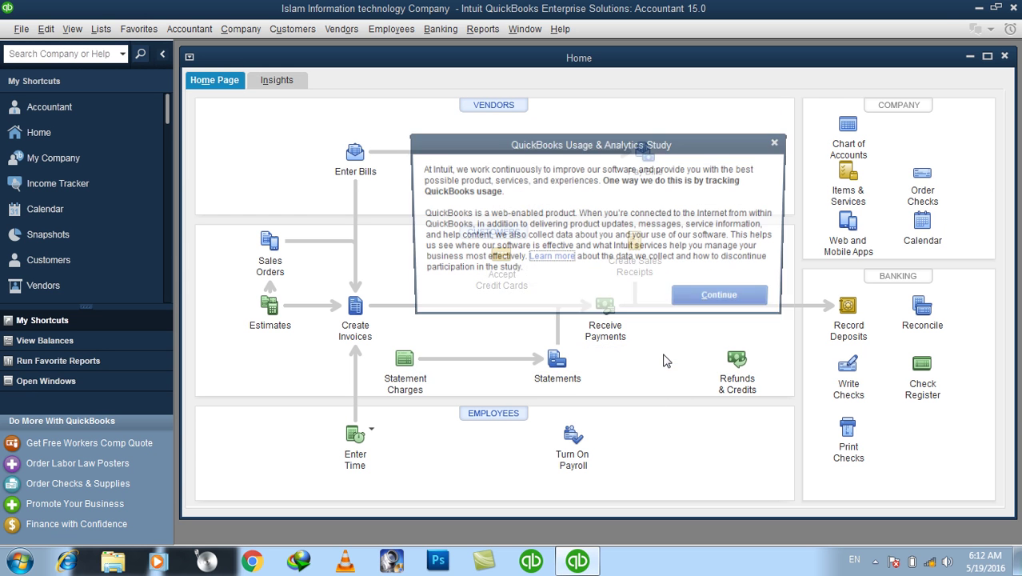
pyautogui.click(778, 142)
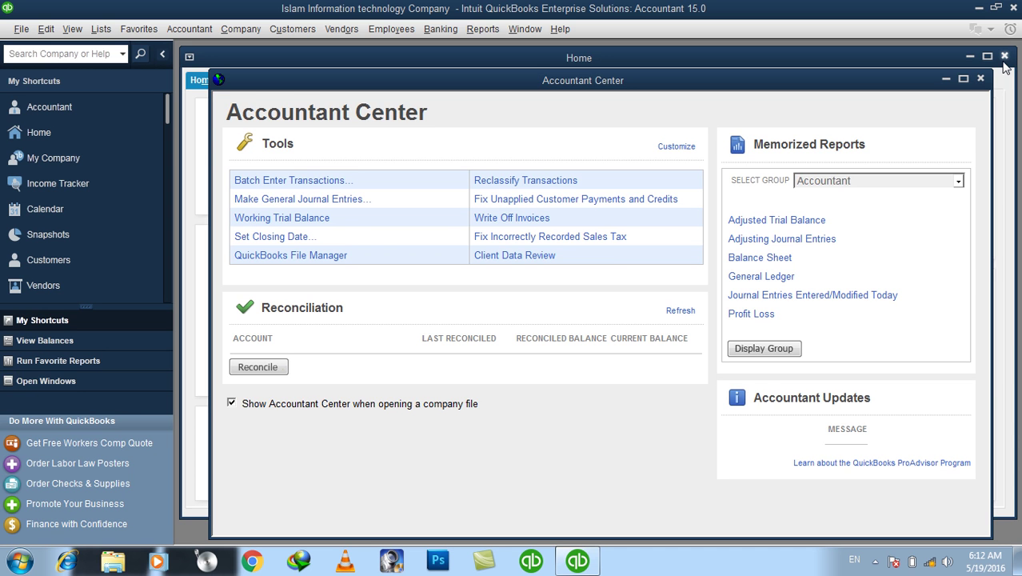
# Close the Home page and Accountant Center, then close the current company file
pyautogui.click(1005, 56)
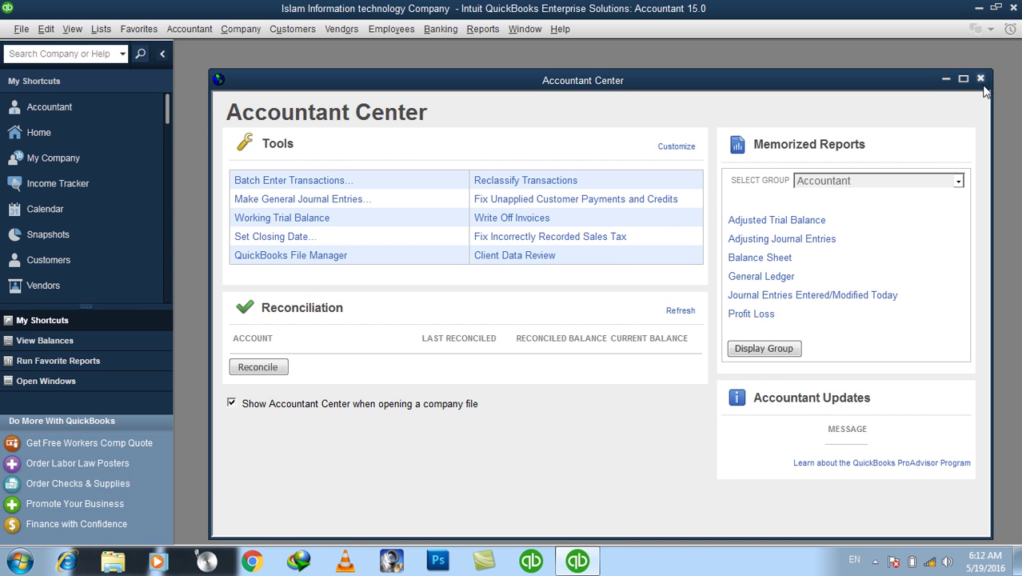
pyautogui.click(981, 78)
pyautogui.click(14, 29)
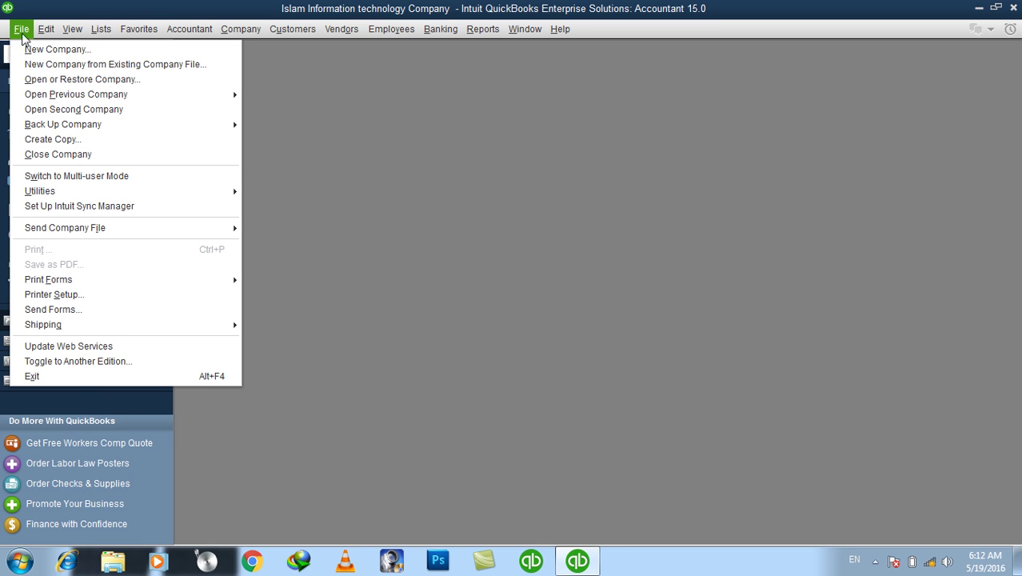
pyautogui.click(55, 161)
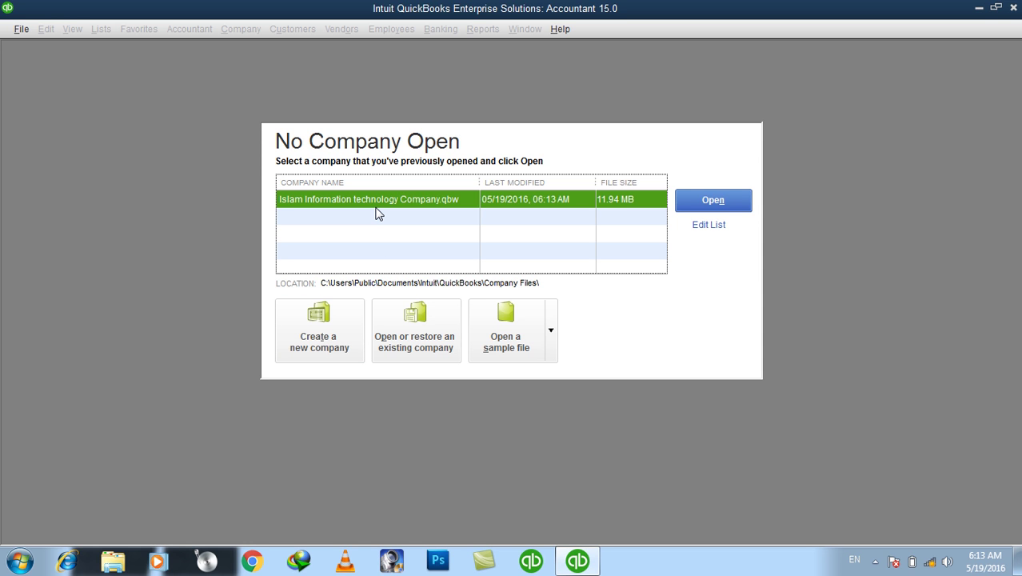
# Choose Create a new company from the No Company Open window
pyautogui.click(322, 348)
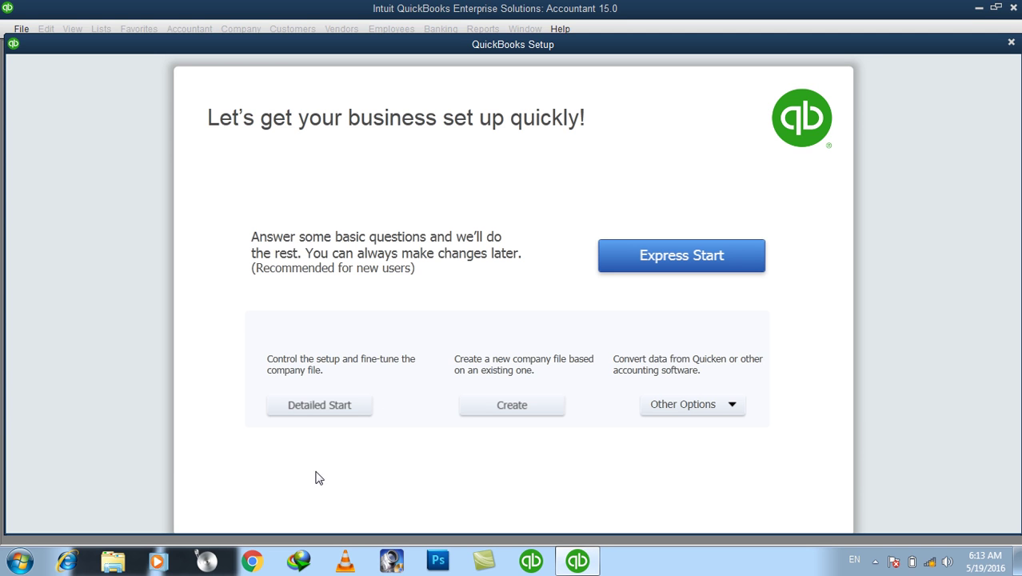
# Choose Detailed Start to begin the EasyStep Interview
pyautogui.click(317, 404)
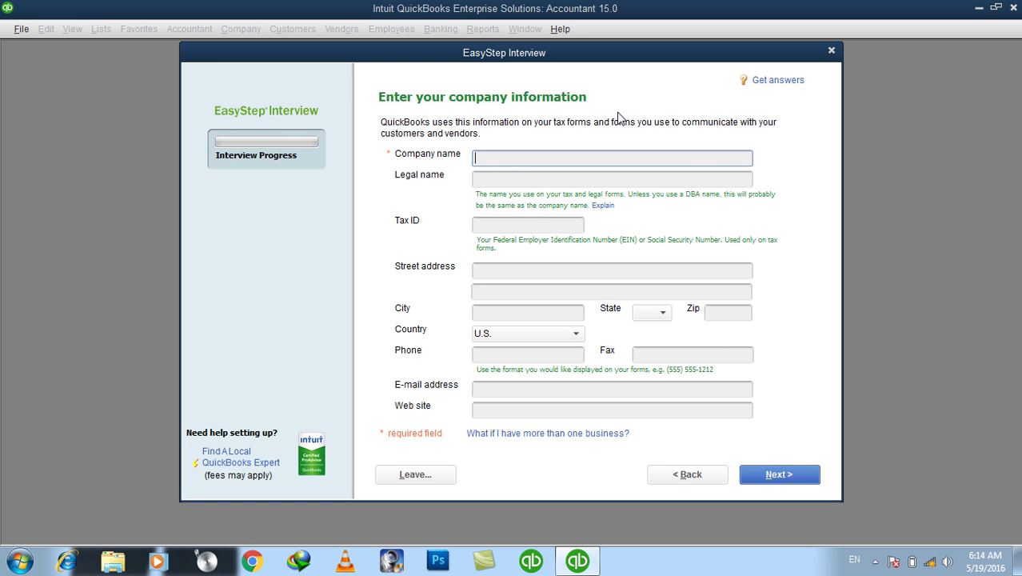
# Enter 'Afghan Global IT Co LTD' as the company name and copy it into Legal name
pyautogui.write('Afghan ')
pyautogui.write('IT')
pyautogui.press('BackSpace')
pyautogui.press('BackSpace')
pyautogui.write('Global IT ')
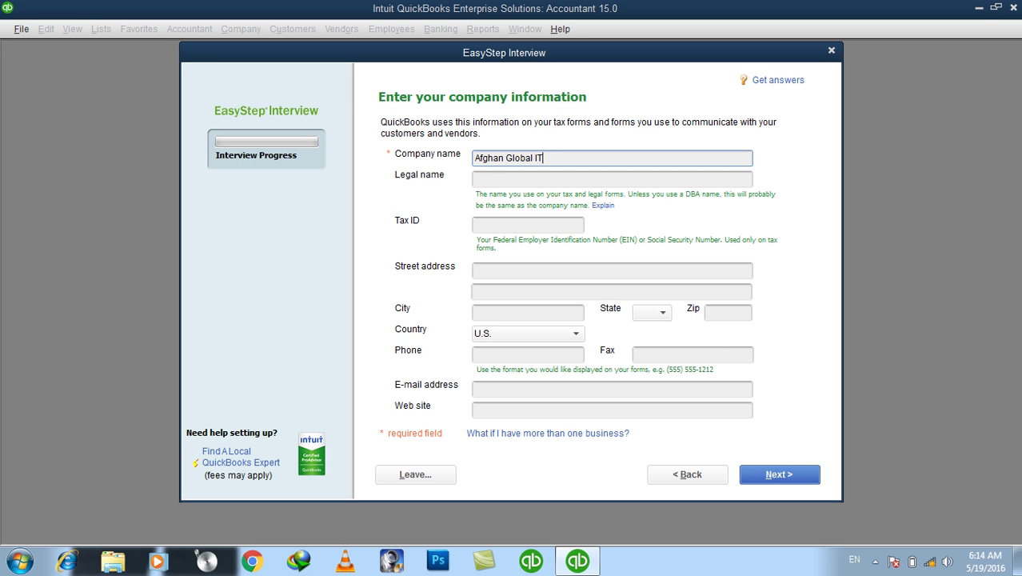
pyautogui.write('Co')
pyautogui.press('BackSpace')
pyautogui.write('orp')
pyautogui.press('BackSpace')
pyautogui.press('BackSpace')
pyautogui.write('LTD')
pyautogui.click(507, 176)
pyautogui.moveTo(578, 158); pyautogui.dragTo(429, 136)
pyautogui.hotkey('ctrl', 'c')
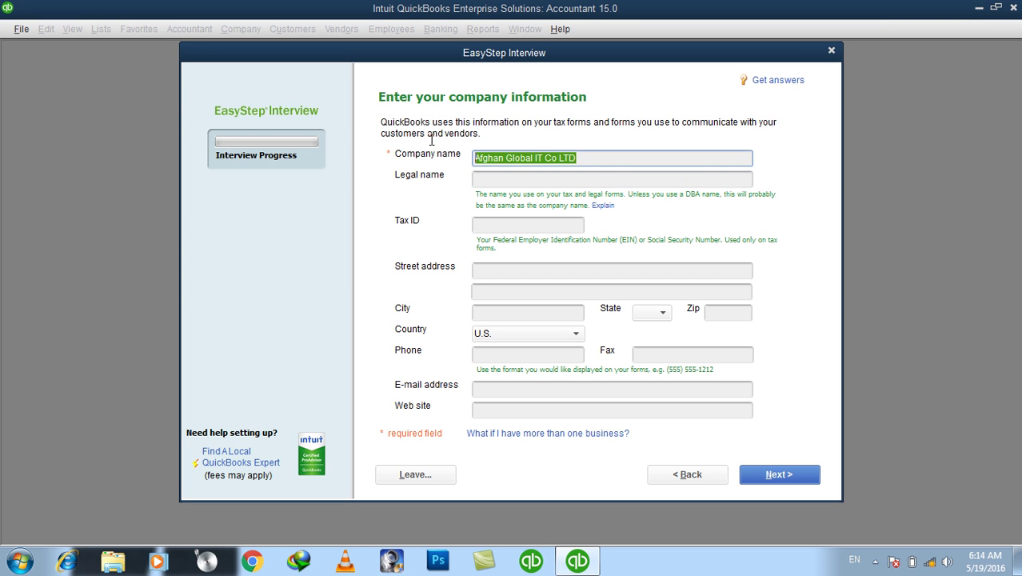
pyautogui.click(505, 177)
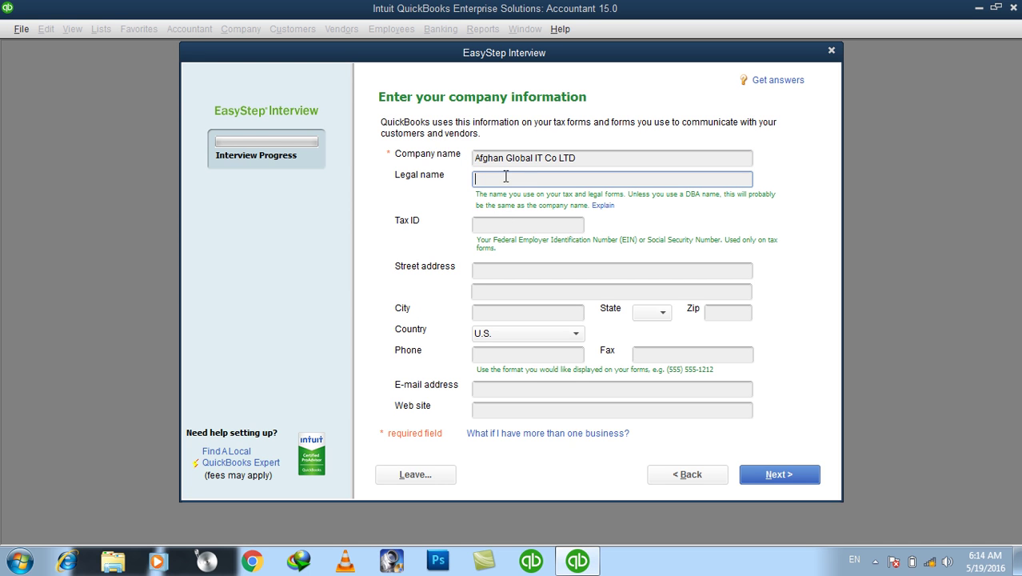
pyautogui.hotkey('ctrl', 'v')
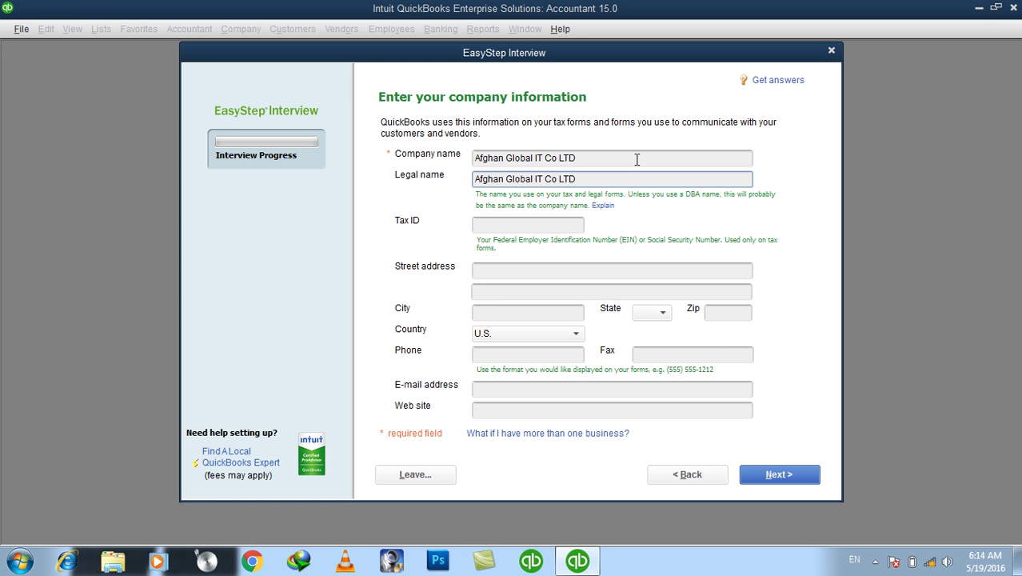
pyautogui.click(489, 220)
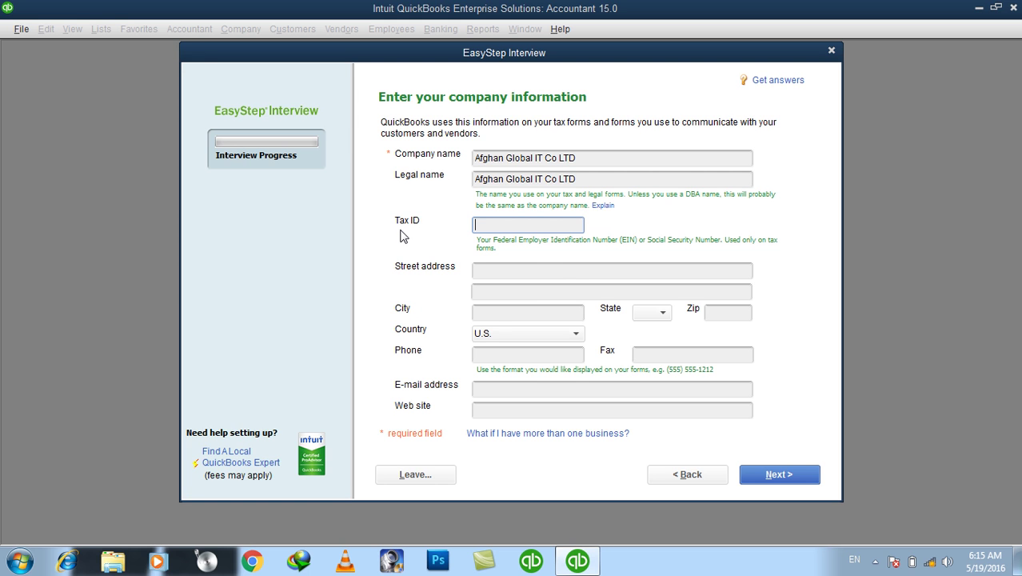
# Enter the company's two-line street address, city Kabul, zip 26000, and country Other
pyautogui.click(545, 272)
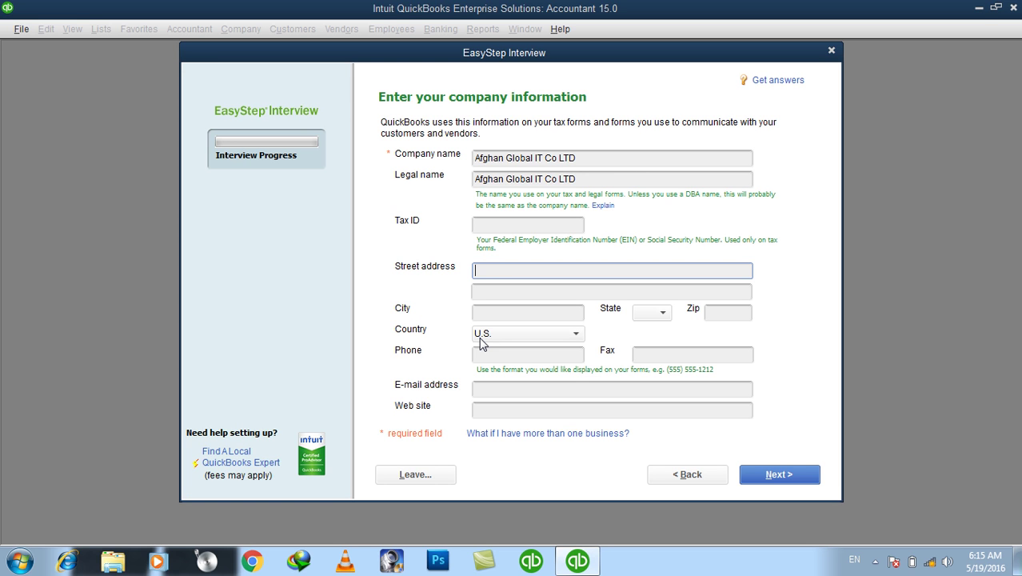
pyautogui.write('Afghan Global IT Co LTD, Koti Sangi K')
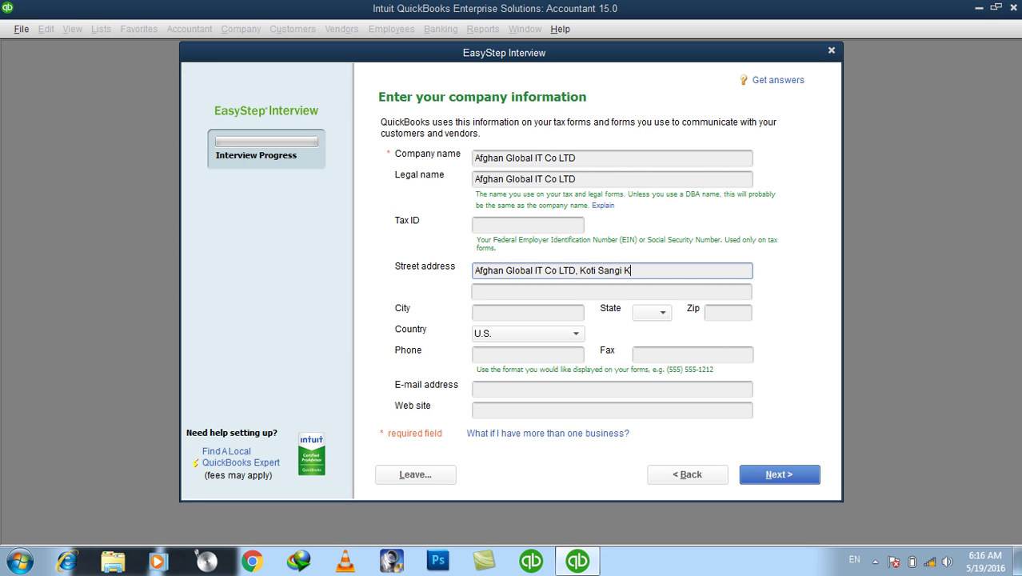
pyautogui.write('abul')
pyautogui.press('BackSpace')
pyautogui.press('BackSpace')
pyautogui.press('BackSpace')
pyautogui.press('BackSpace')
pyautogui.press('BackSpace')
pyautogui.press('BackSpace')
pyautogui.press('Tab')
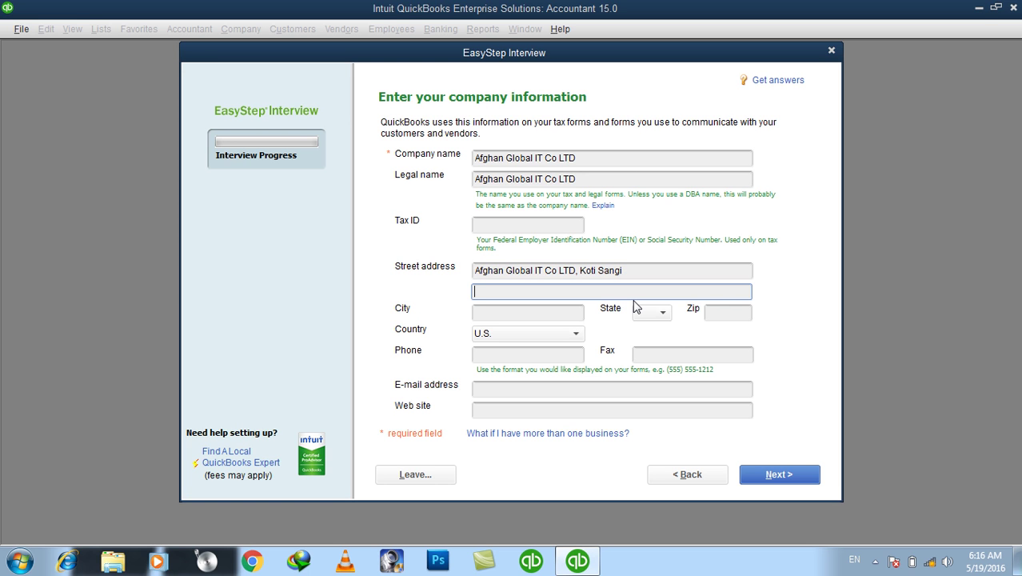
pyautogui.write('Kabul, Afghanistan')
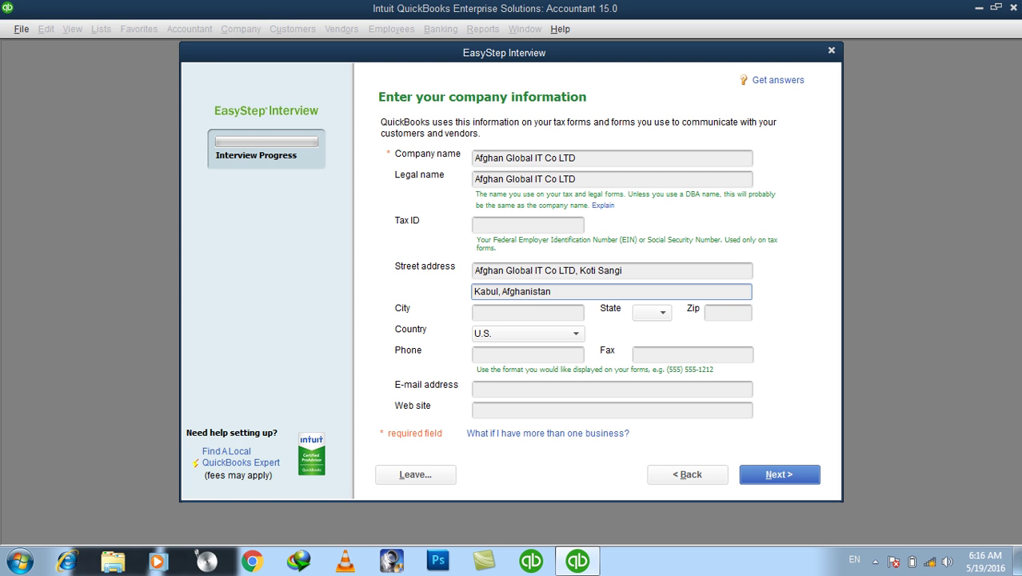
pyautogui.click(475, 313)
pyautogui.write('Kabul')
pyautogui.press('Tab')
pyautogui.press('Tab')
pyautogui.write('26000')
pyautogui.press('Tab')
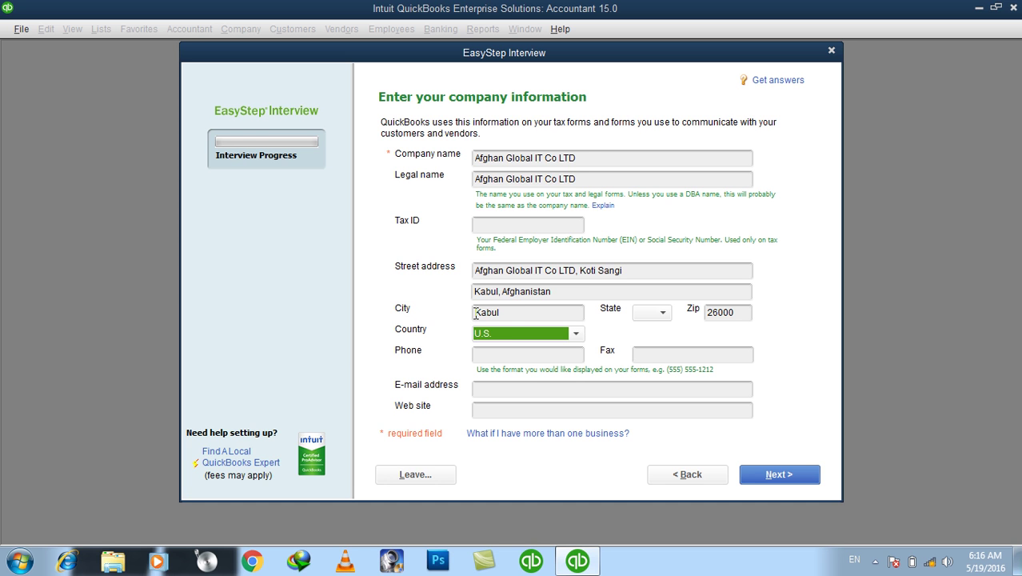
pyautogui.click(502, 330)
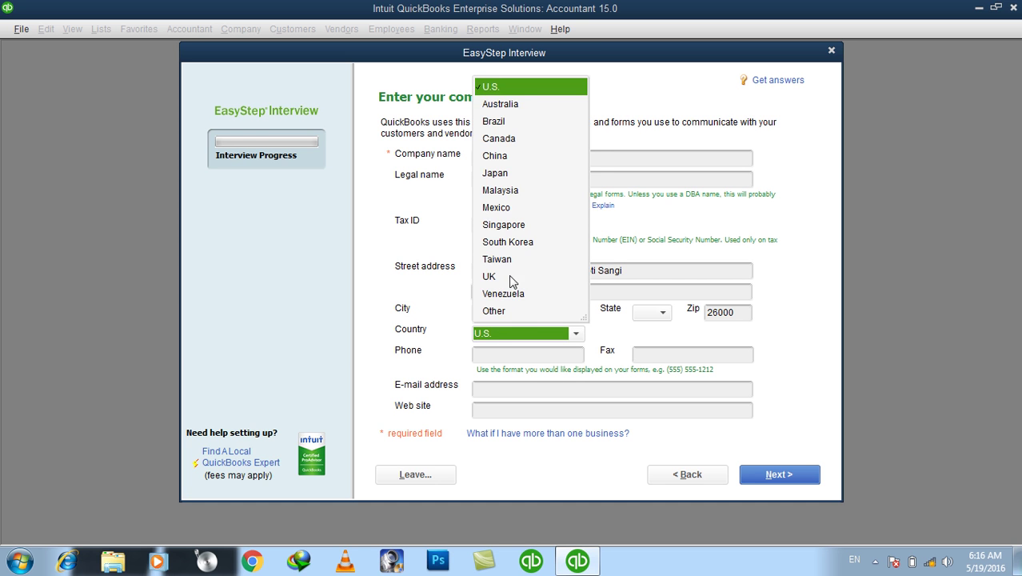
pyautogui.click(509, 313)
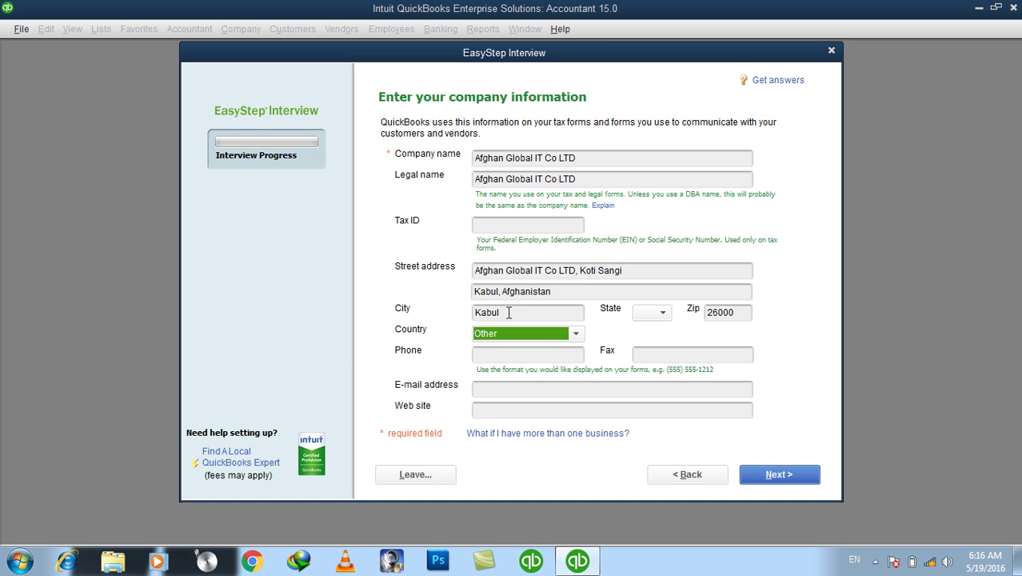
# Fill in the company phone numbers and contact e-mail address, leaving Fax blank
pyautogui.click(522, 358)
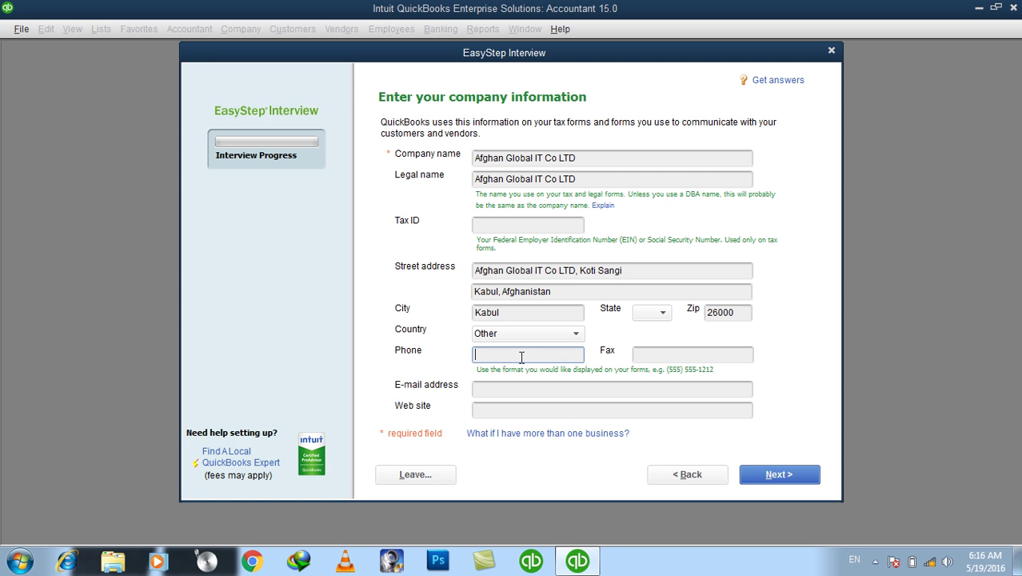
pyautogui.click(655, 353)
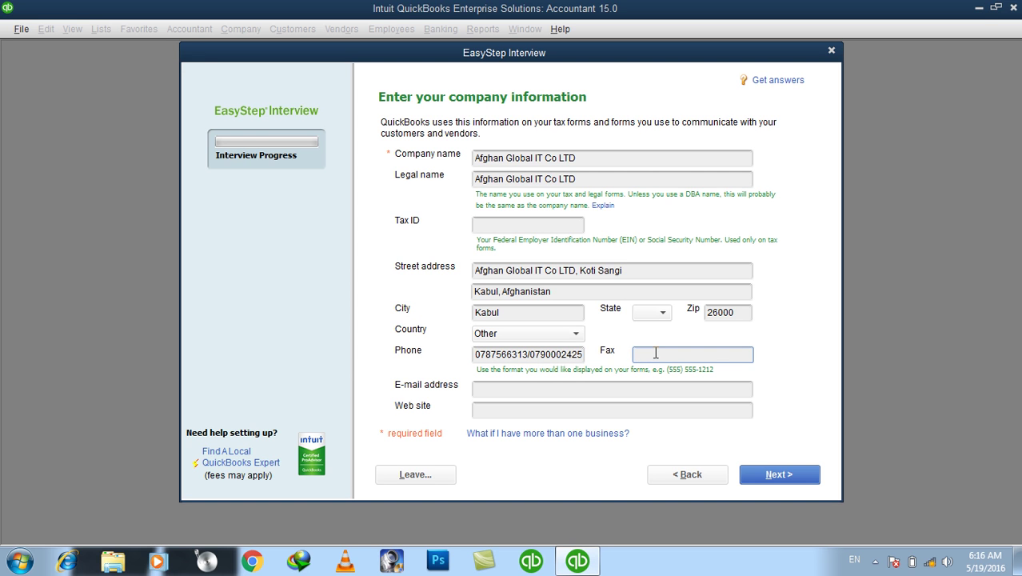
pyautogui.click(513, 390)
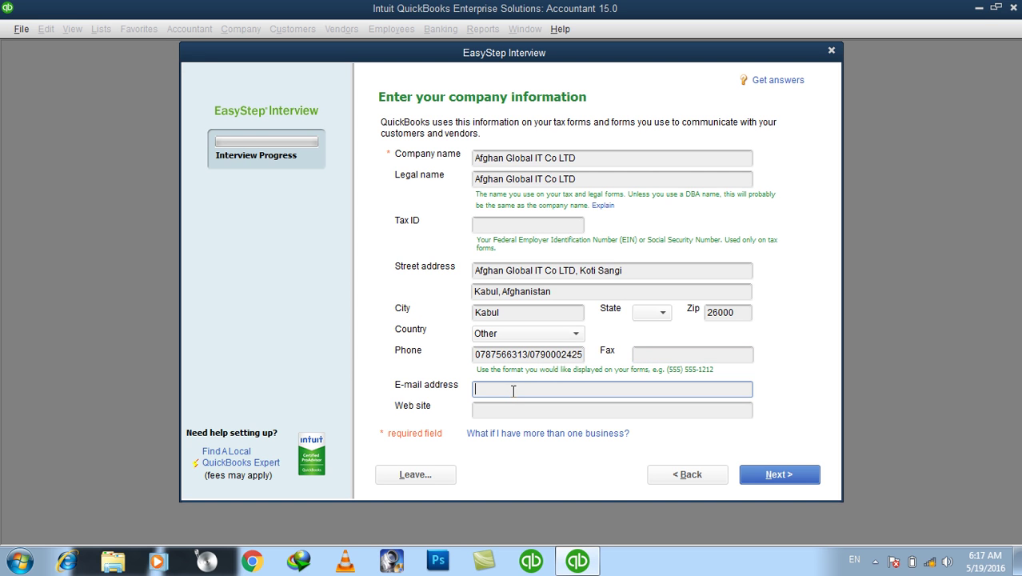
pyautogui.press('Tab')
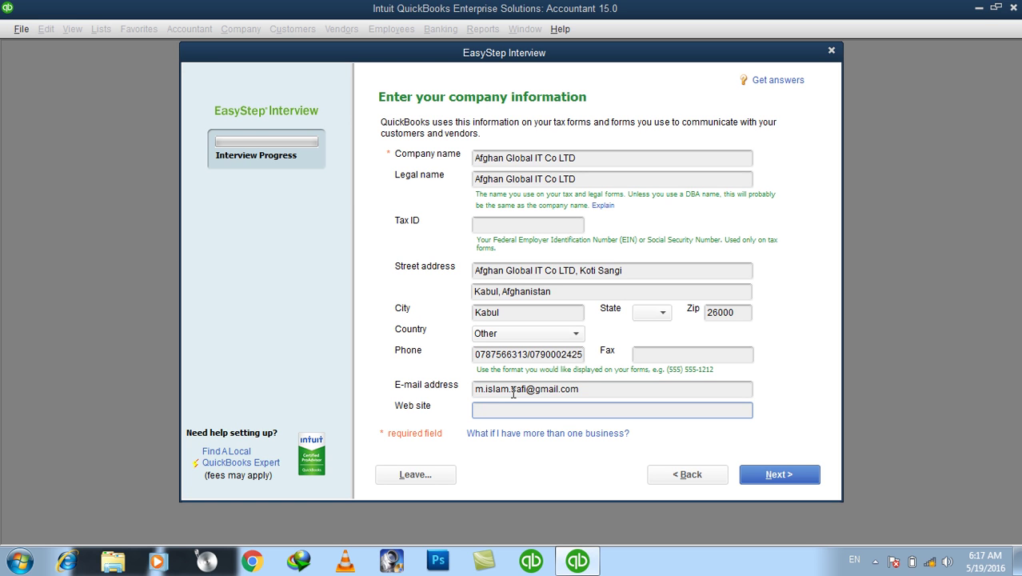
pyautogui.write('http://www.afghanG')
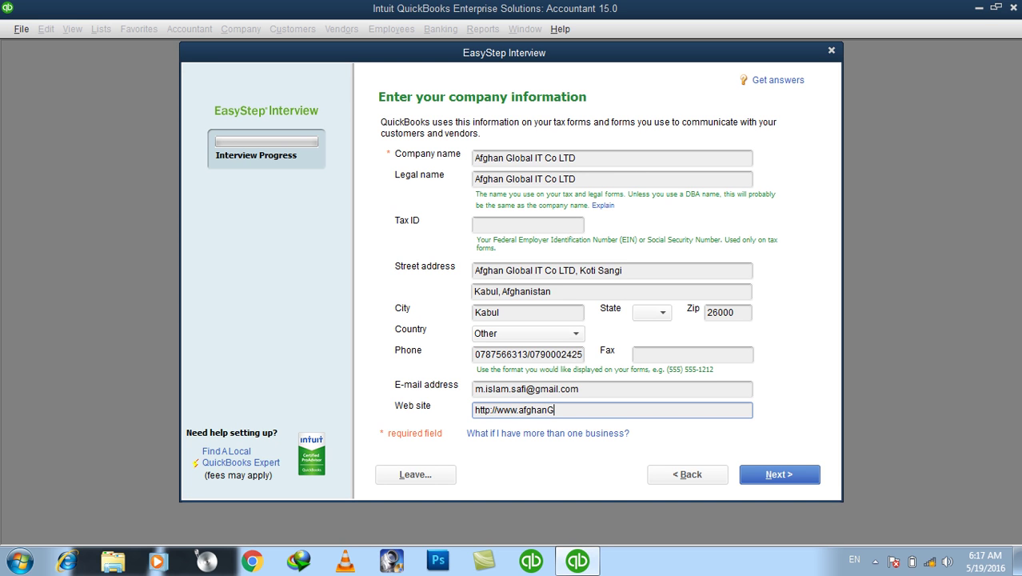
pyautogui.write('loablIT.com')
pyautogui.click(565, 410)
pyautogui.press('Delete')
pyautogui.press('Delete')
pyautogui.write('al')
pyautogui.tripleClick(684, 411)
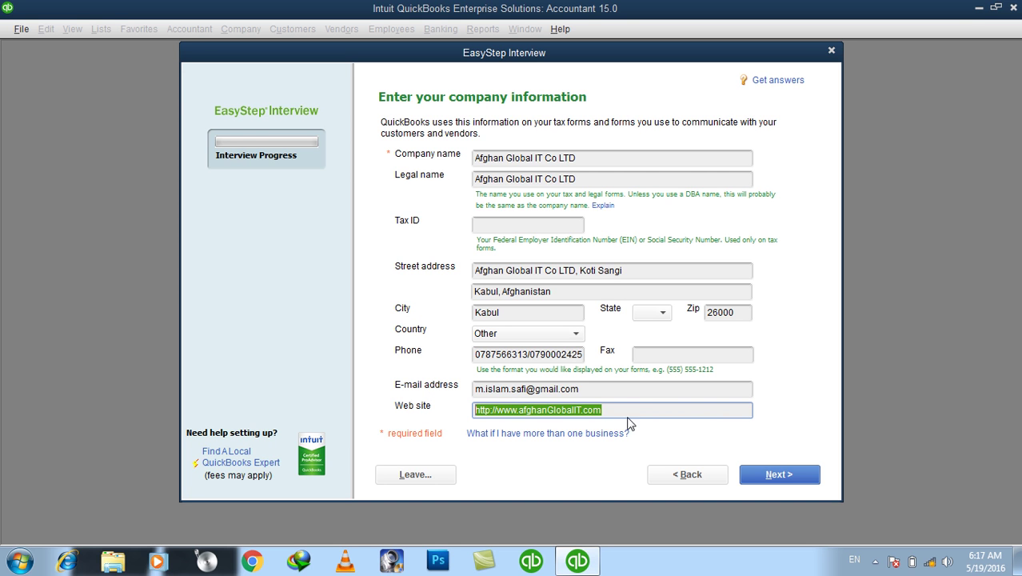
pyautogui.click(655, 410)
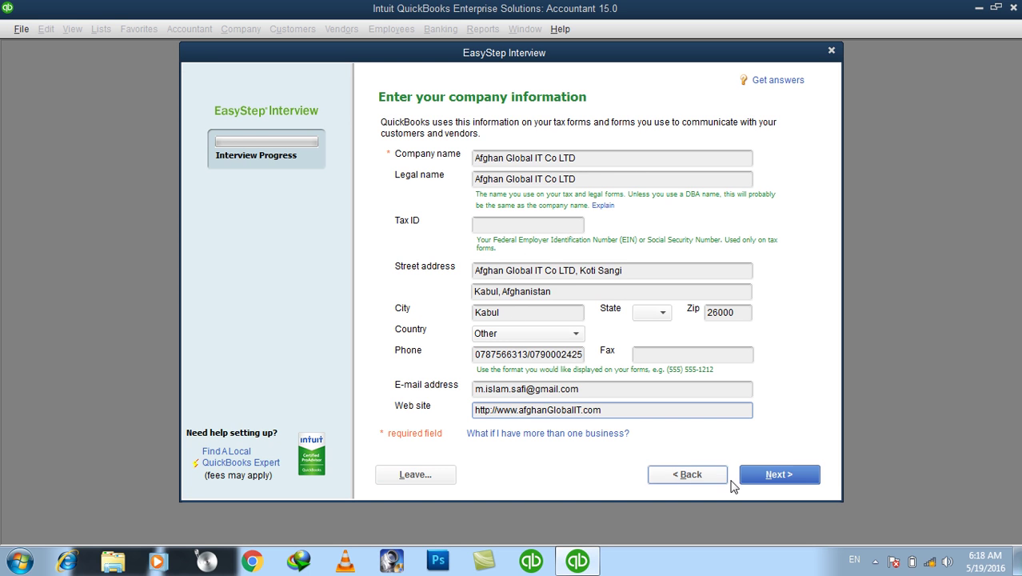
# On the industry page, browse the list and settle on Information Technology (Computers, Software)
pyautogui.click(775, 485)
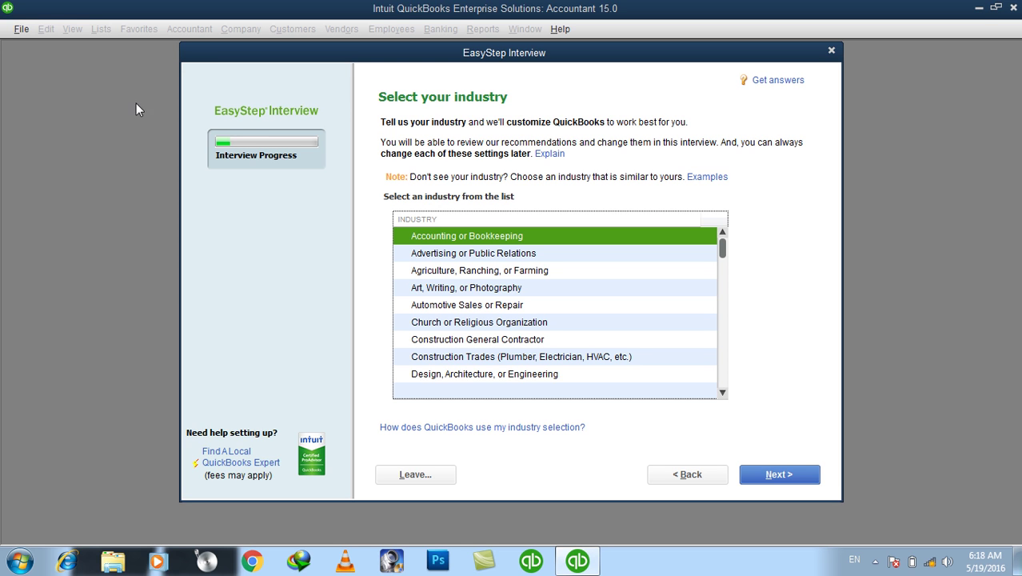
pyautogui.click(461, 256)
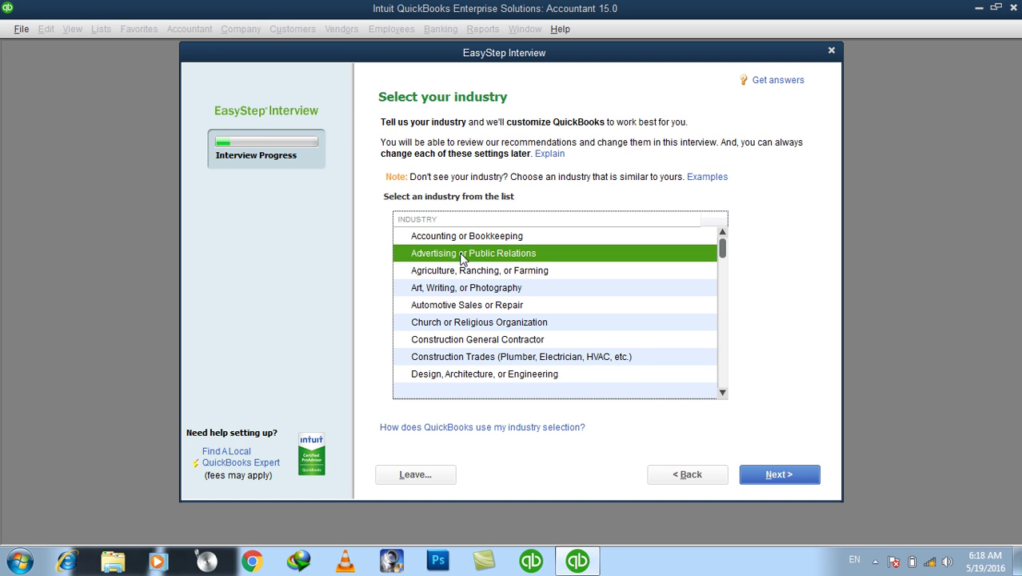
pyautogui.click(462, 287)
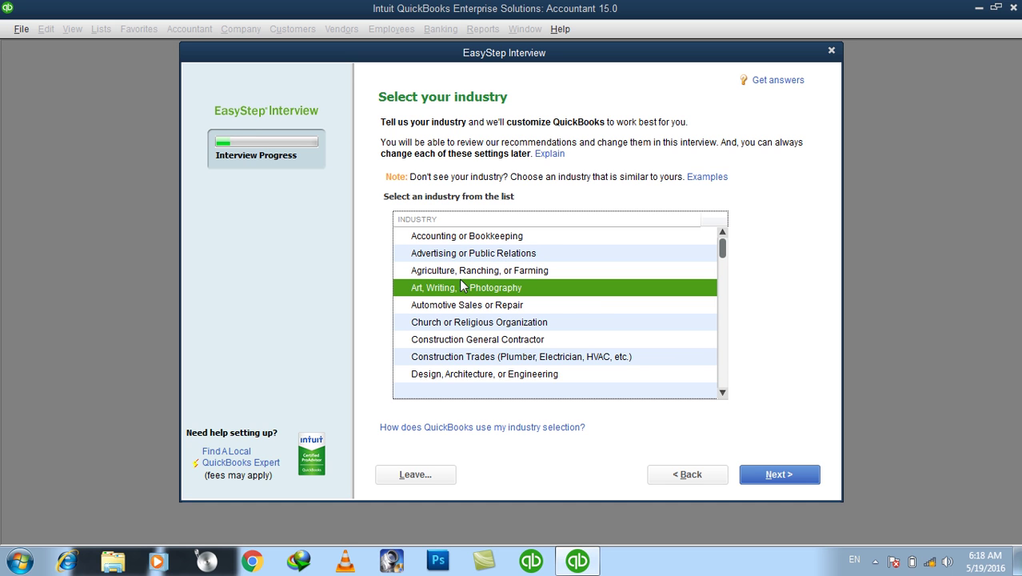
pyautogui.press('m')
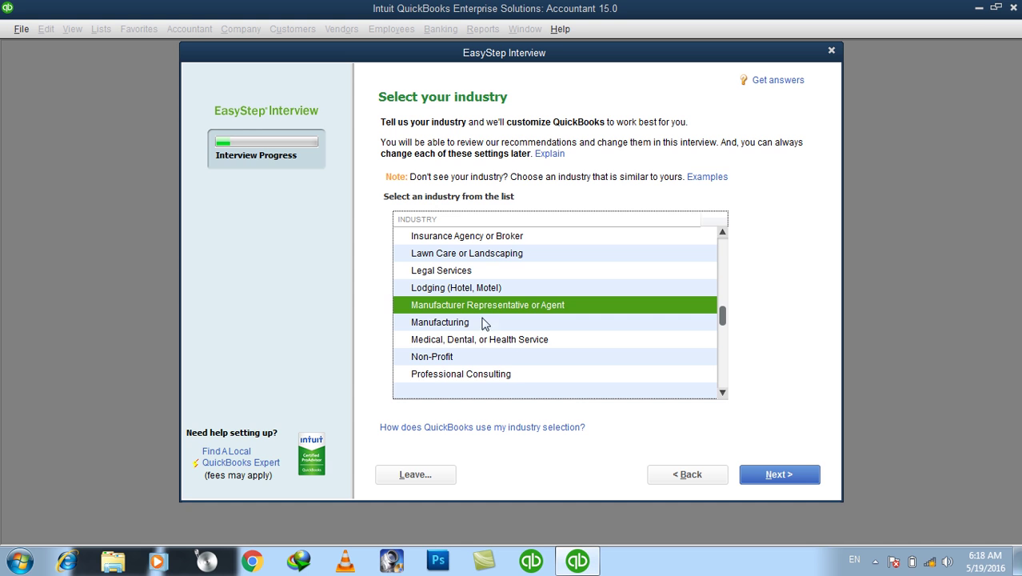
pyautogui.click(506, 345)
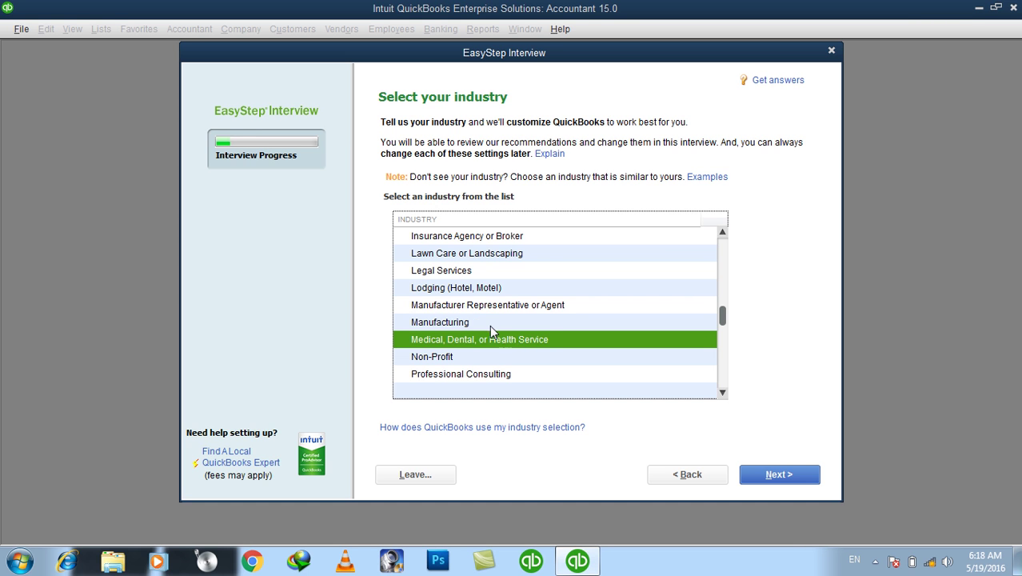
pyautogui.click(488, 324)
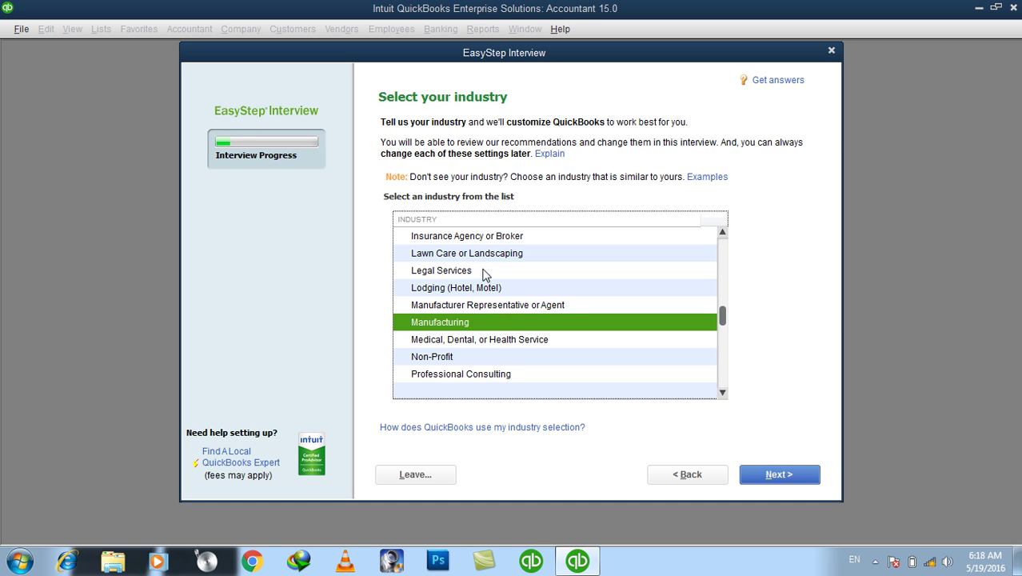
pyautogui.click(484, 273)
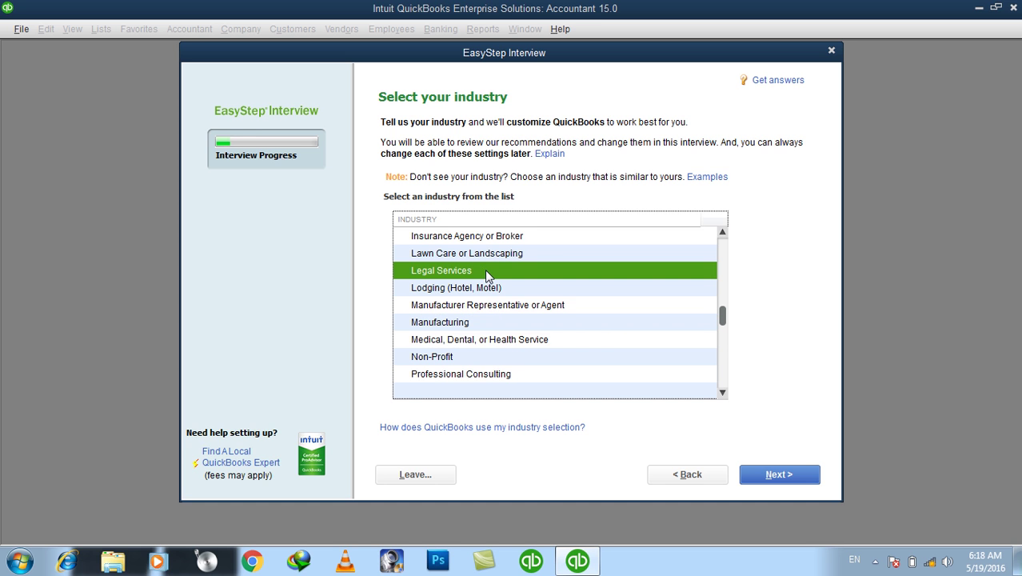
pyautogui.scroll(1, 486, 272)
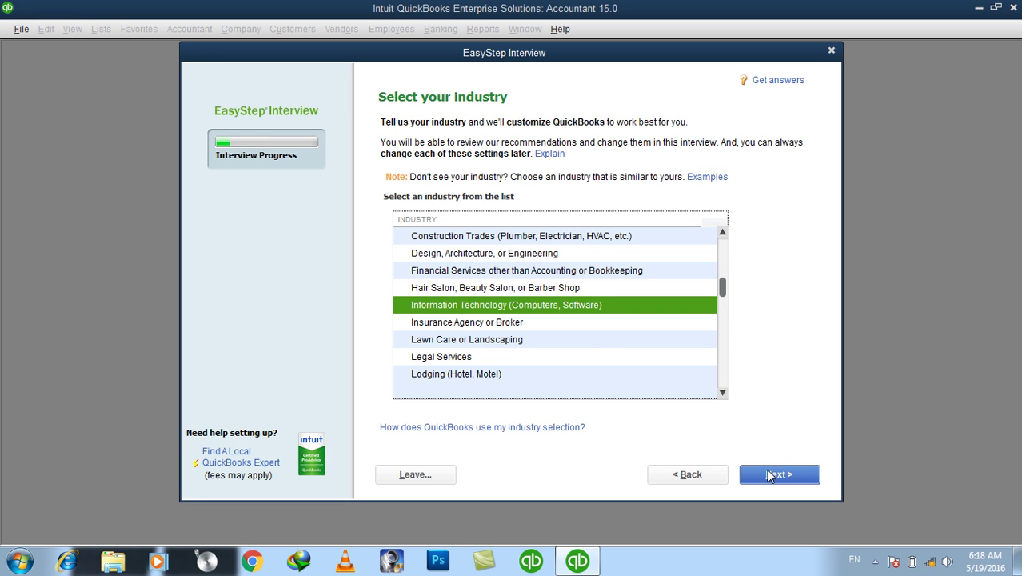
# Confirm the industry and keep Sole Proprietorship as the business structure
pyautogui.click(769, 475)
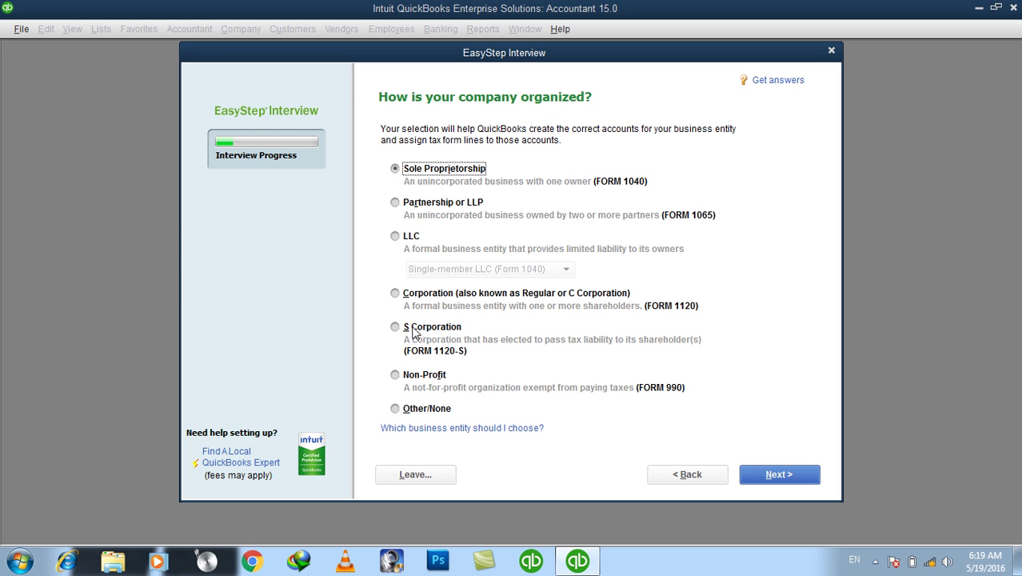
pyautogui.click(418, 206)
pyautogui.click(418, 172)
pyautogui.click(793, 475)
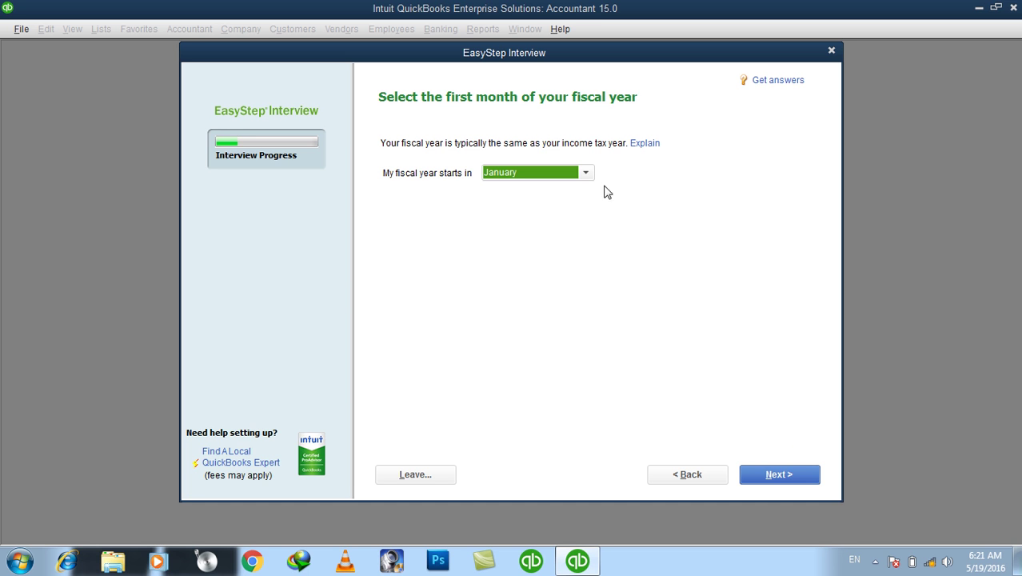
# Leave January as the fiscal year's starting month and continue
pyautogui.click(575, 173)
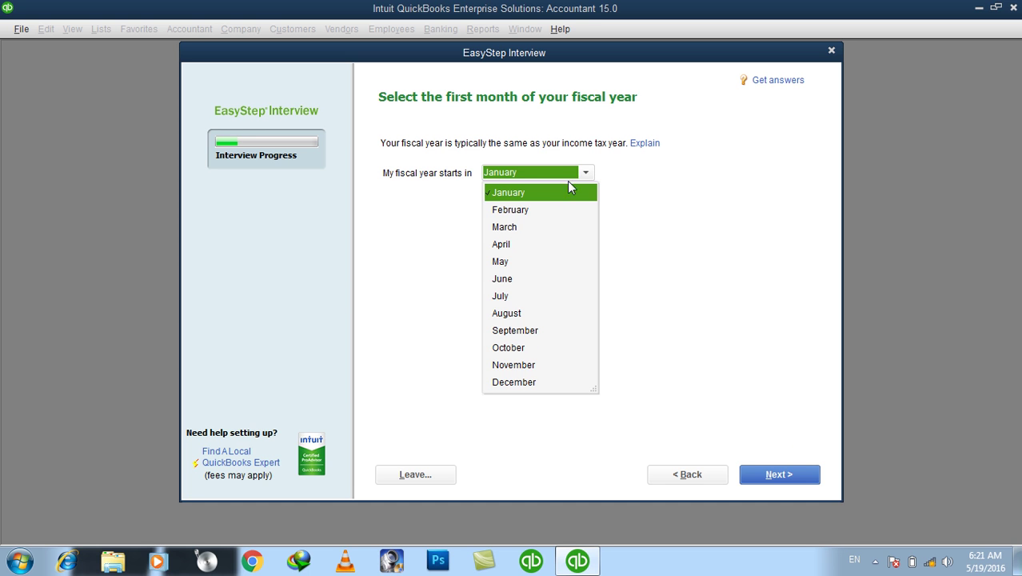
pyautogui.click(559, 193)
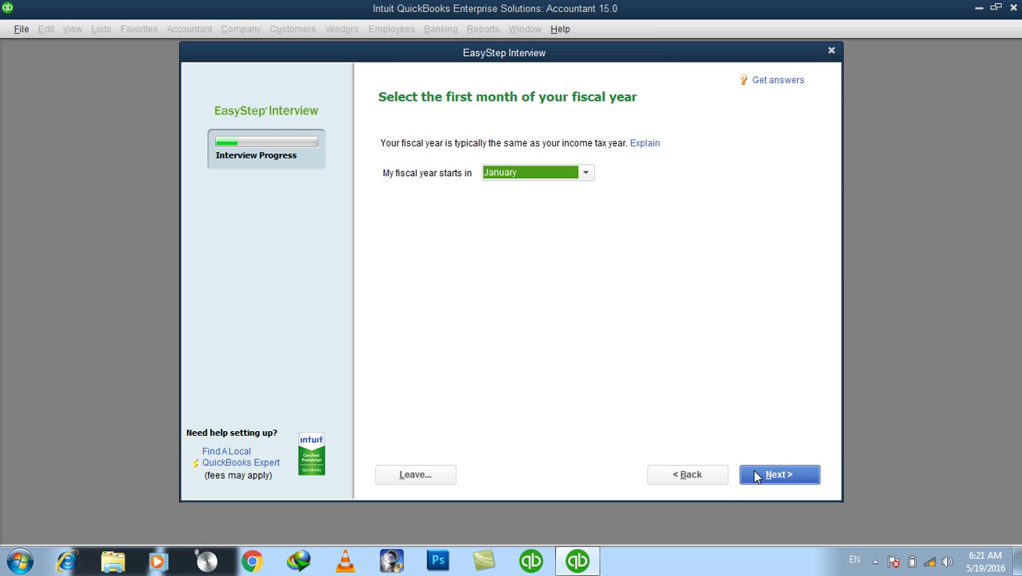
pyautogui.click(753, 472)
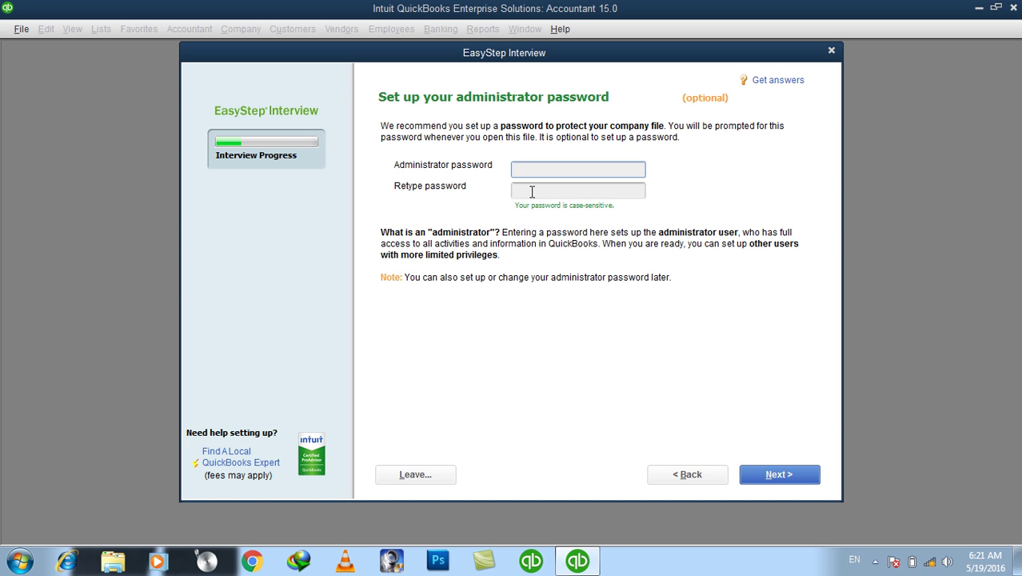
# Enter and confirm a short administrator password for the new company file
pyautogui.write('•••')
pyautogui.click(532, 192)
pyautogui.write('•••')
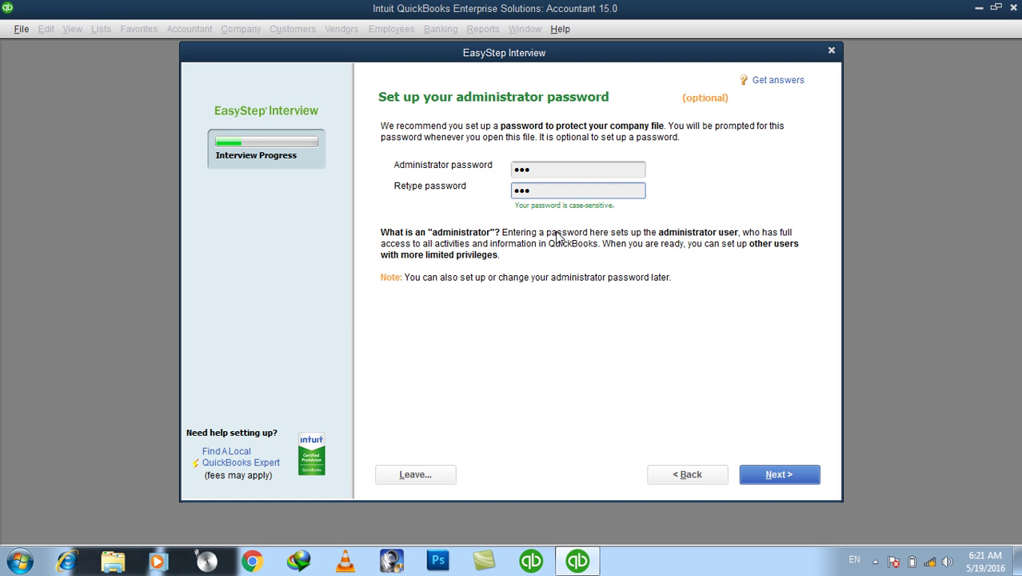
pyautogui.click(742, 480)
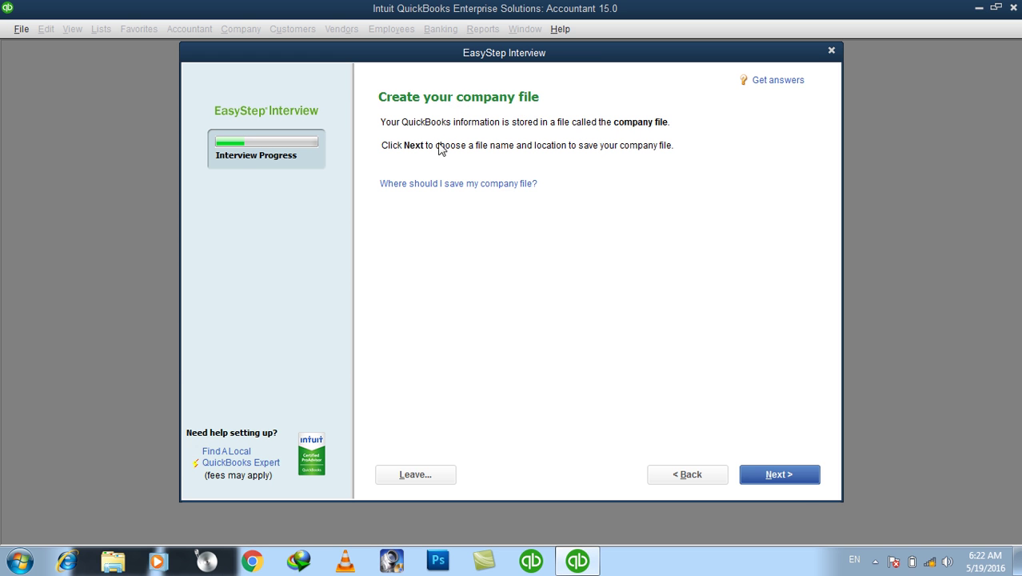
# Create a folder named 'My Quickbooks All Company' on drive D: and open it as the save location
pyautogui.click(780, 475)
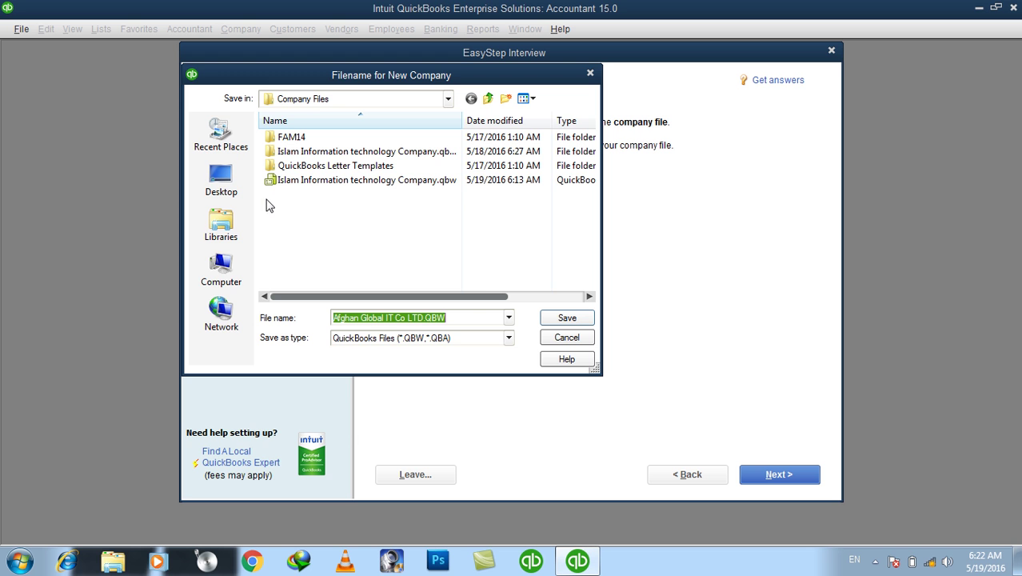
pyautogui.click(225, 266)
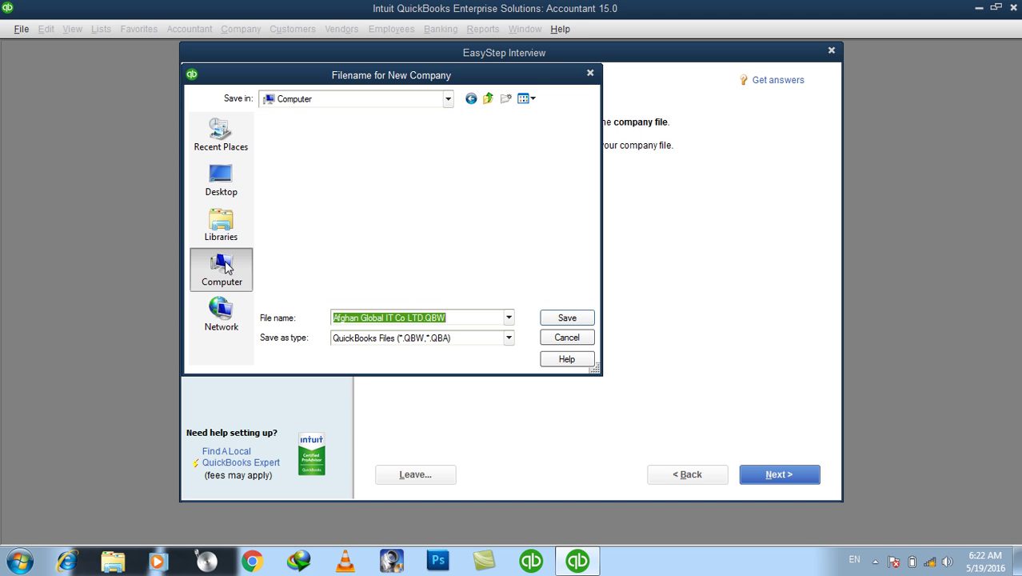
pyautogui.doubleClick(358, 195)
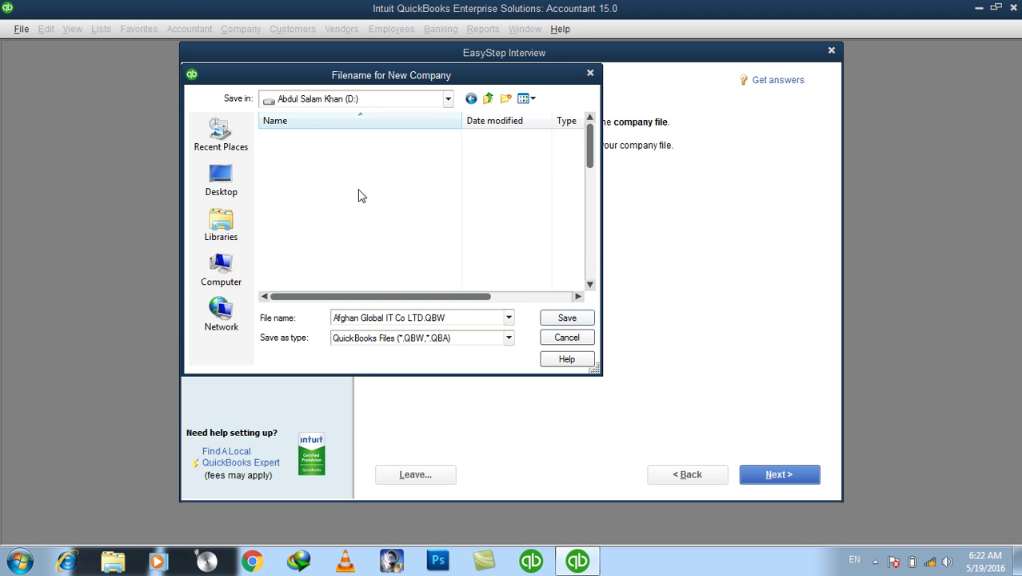
pyautogui.click(505, 100)
pyautogui.write('My Quickbooks All Company')
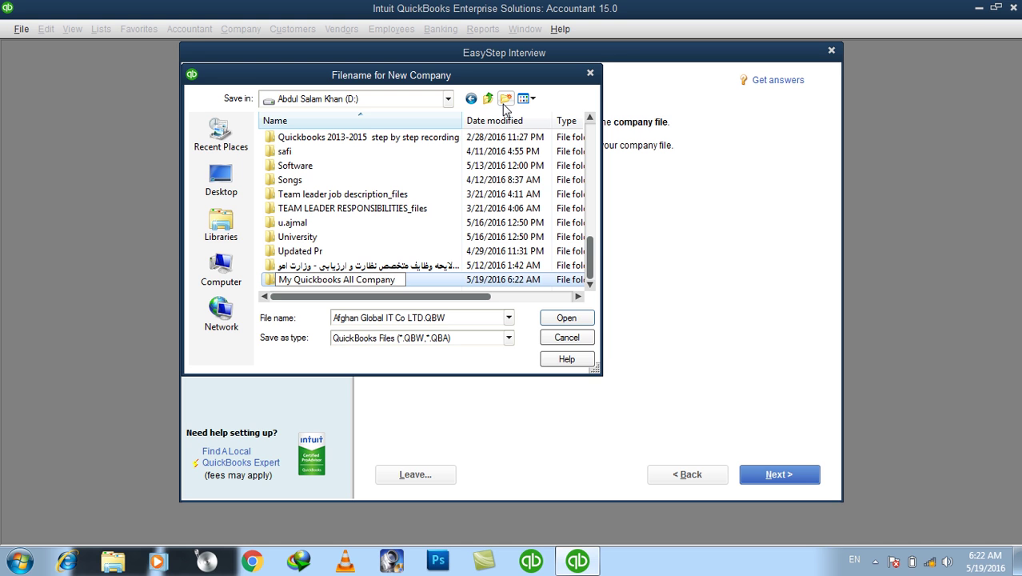
pyautogui.click(575, 320)
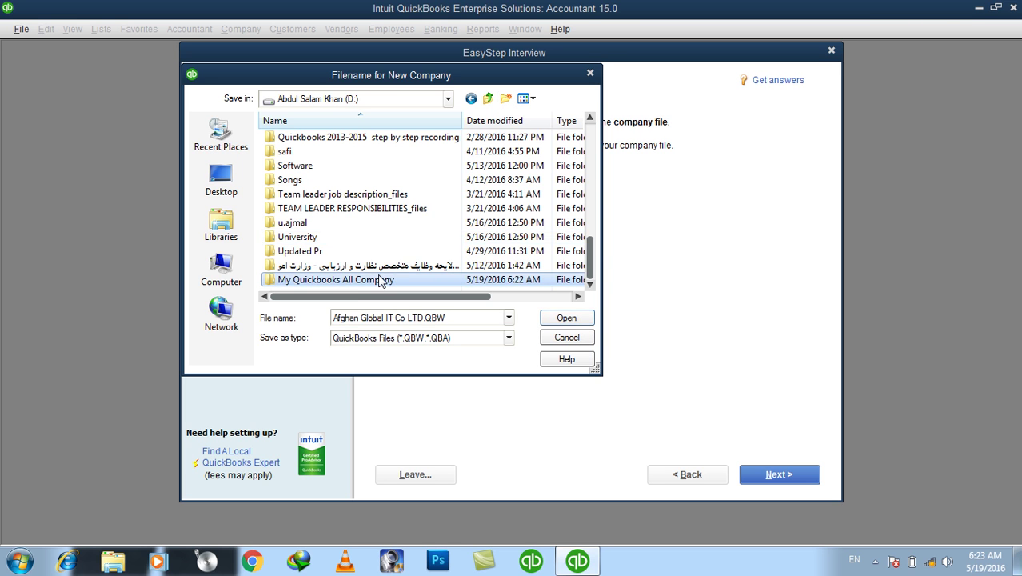
pyautogui.doubleClick(404, 280)
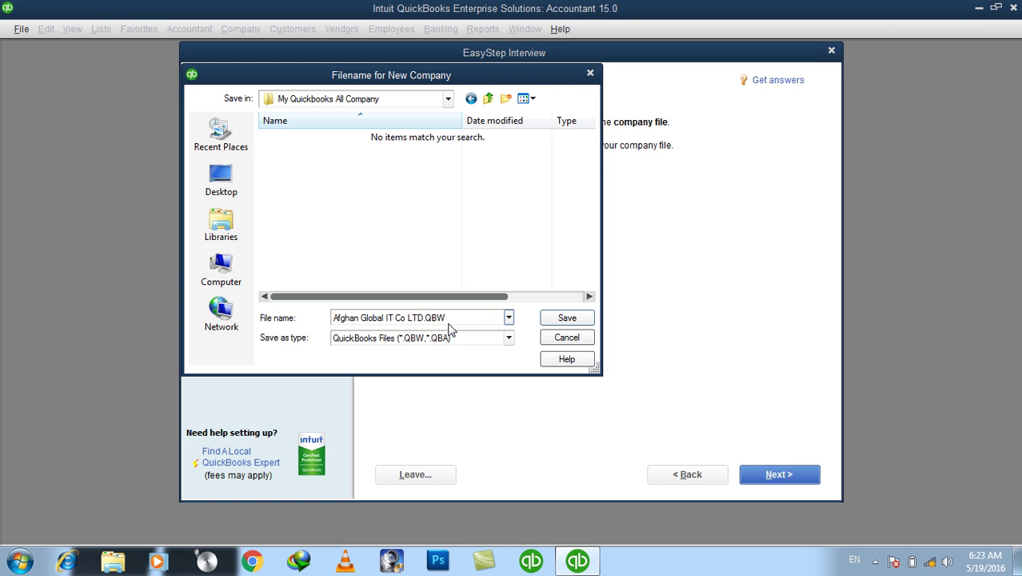
# Save the company file as Afghan Global IT Co LTD.QBW in the new folder
pyautogui.click(552, 323)
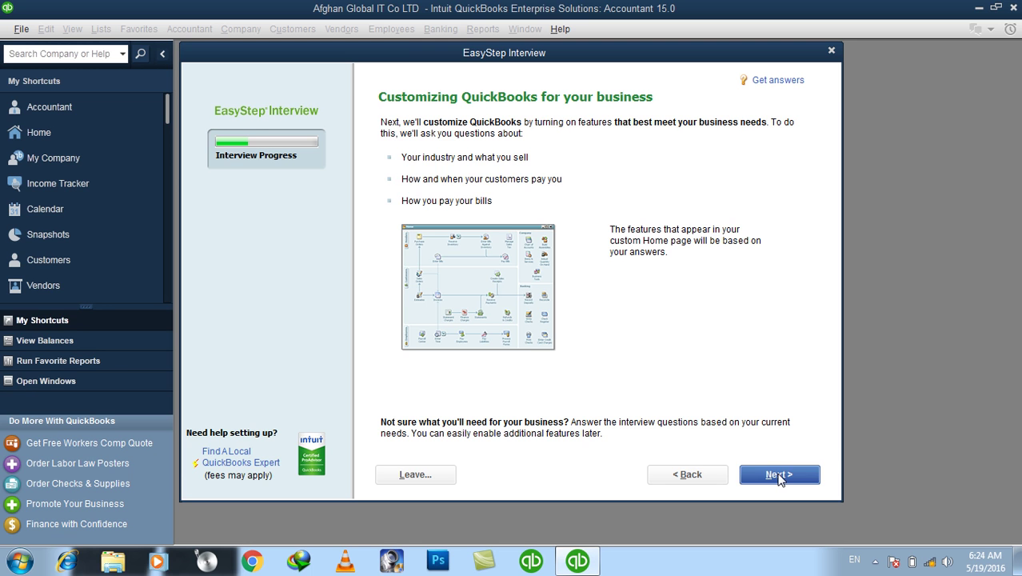
# Answer 'Both services and products' to what the business sells
pyautogui.click(780, 476)
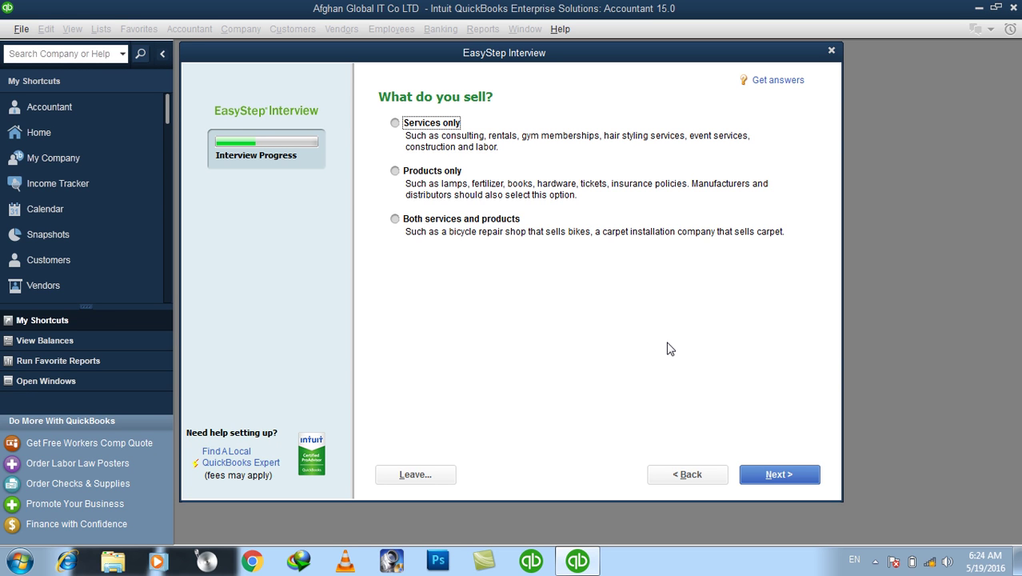
pyautogui.click(410, 129)
pyautogui.click(442, 177)
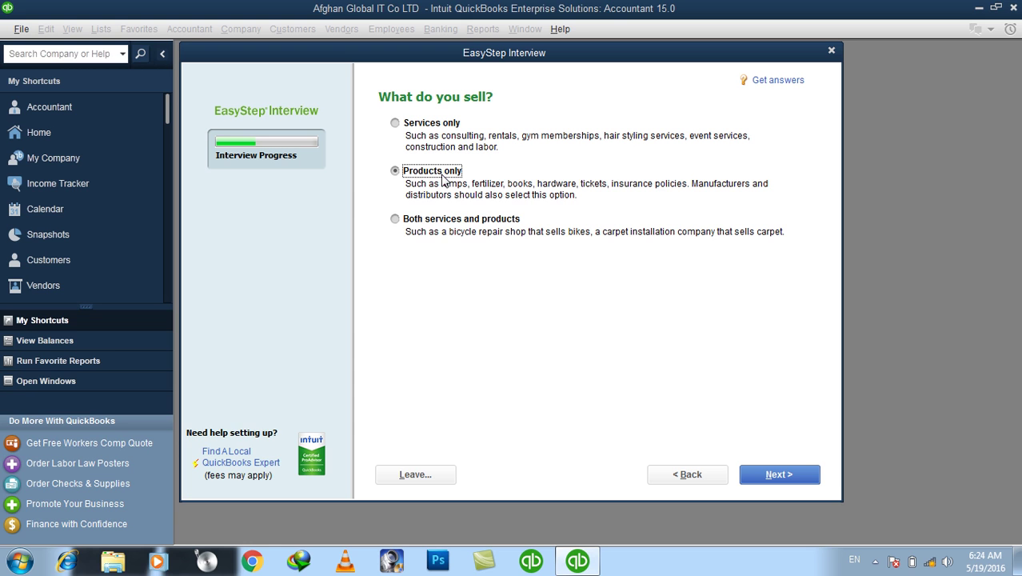
pyautogui.click(424, 220)
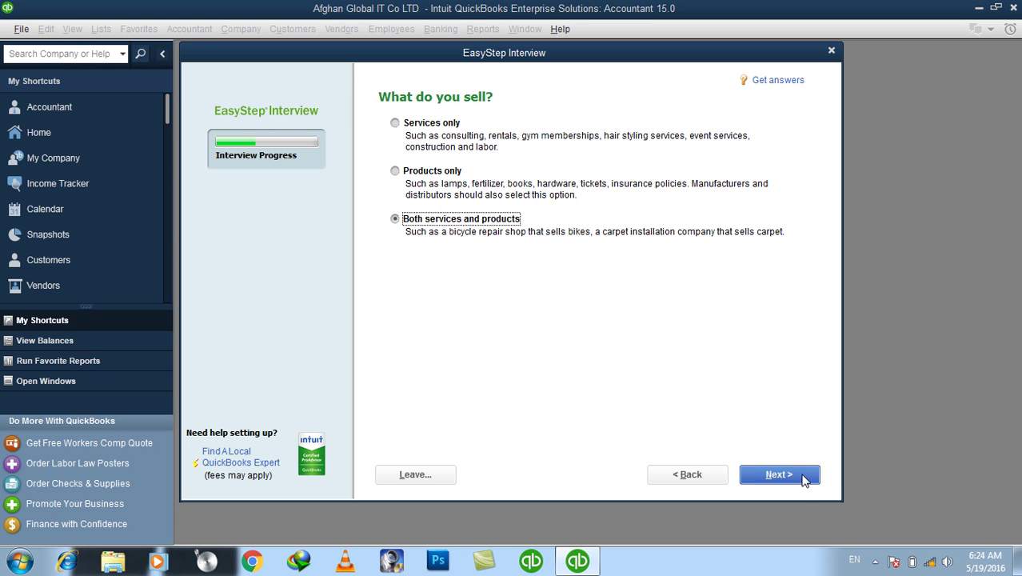
pyautogui.click(803, 477)
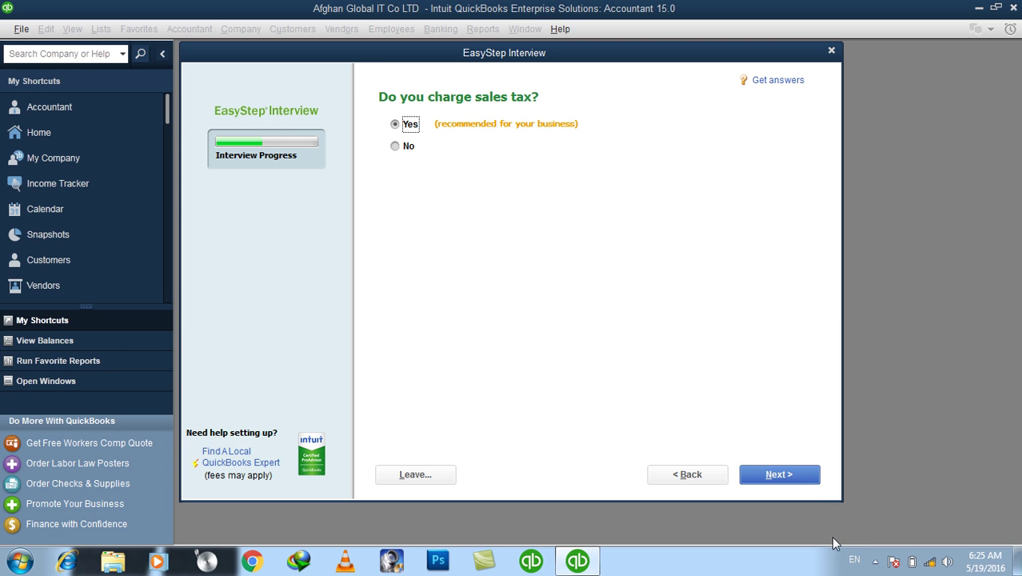
# Keep Yes for charging sales tax
pyautogui.click(803, 483)
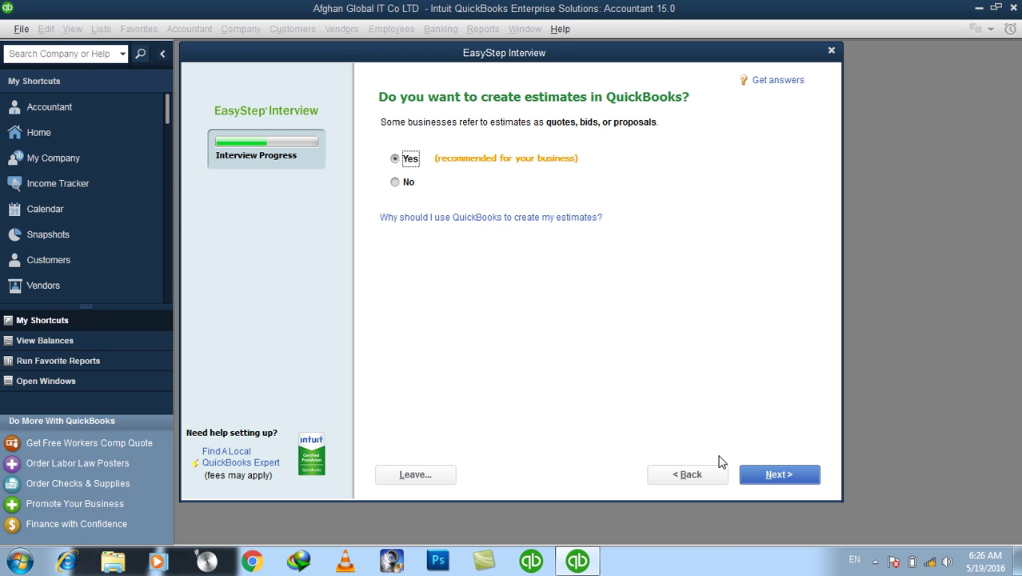
# Keep Yes for creating estimates
pyautogui.click(764, 472)
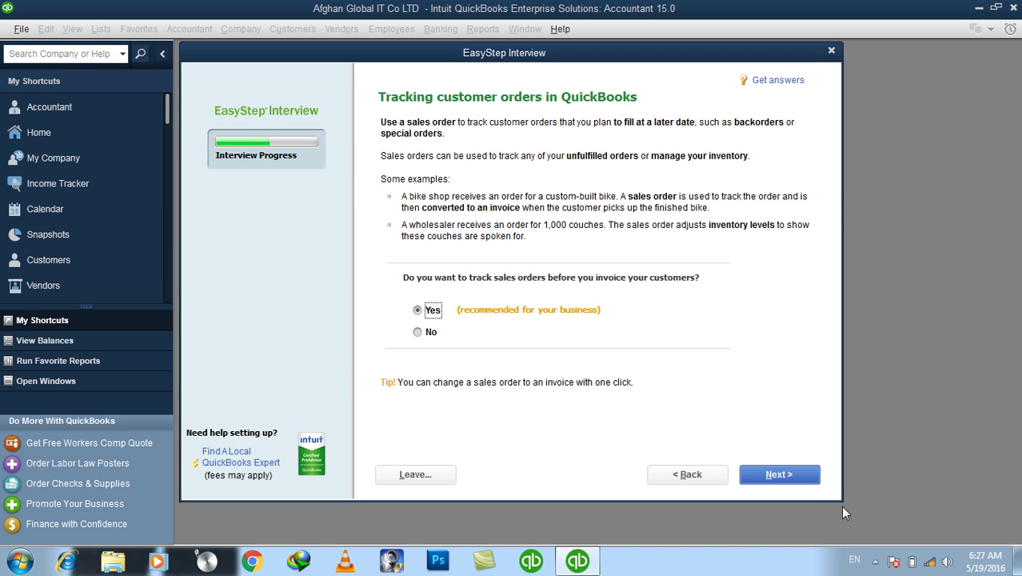
# Keep Yes for tracking sales orders
pyautogui.click(781, 476)
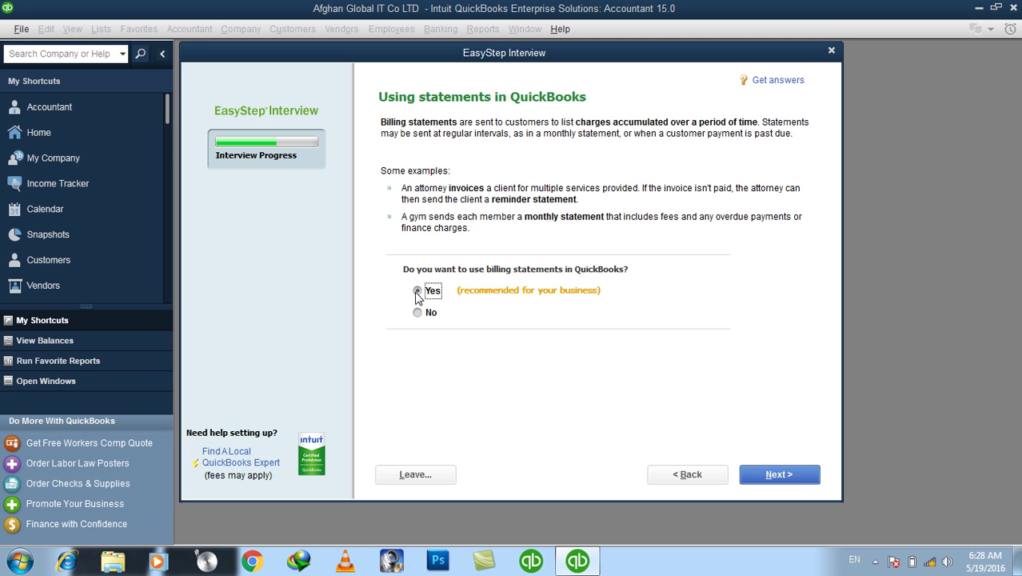
# Keep Yes for using billing statements
pyautogui.click(770, 477)
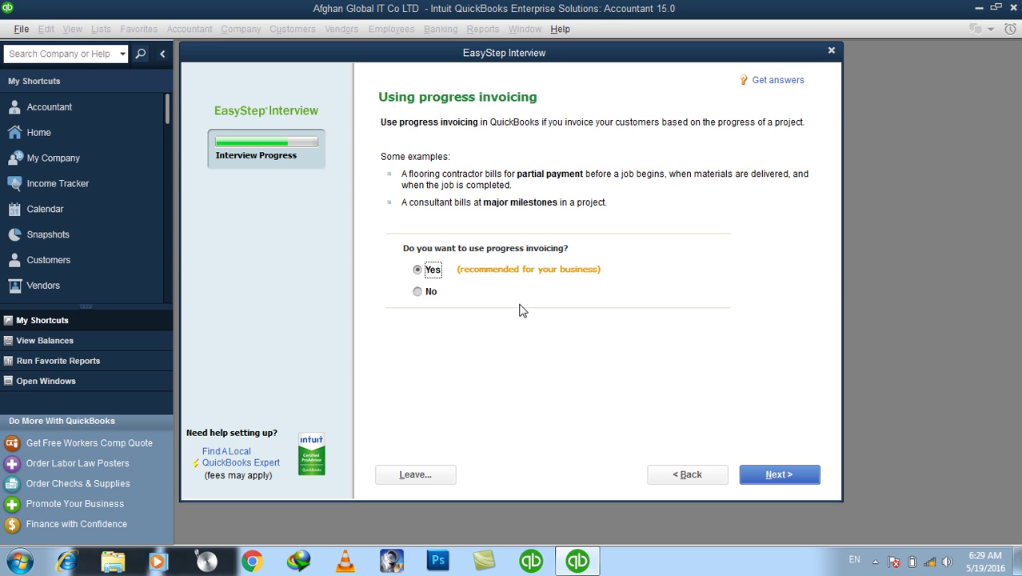
# Keep Yes for progress invoicing
pyautogui.click(769, 478)
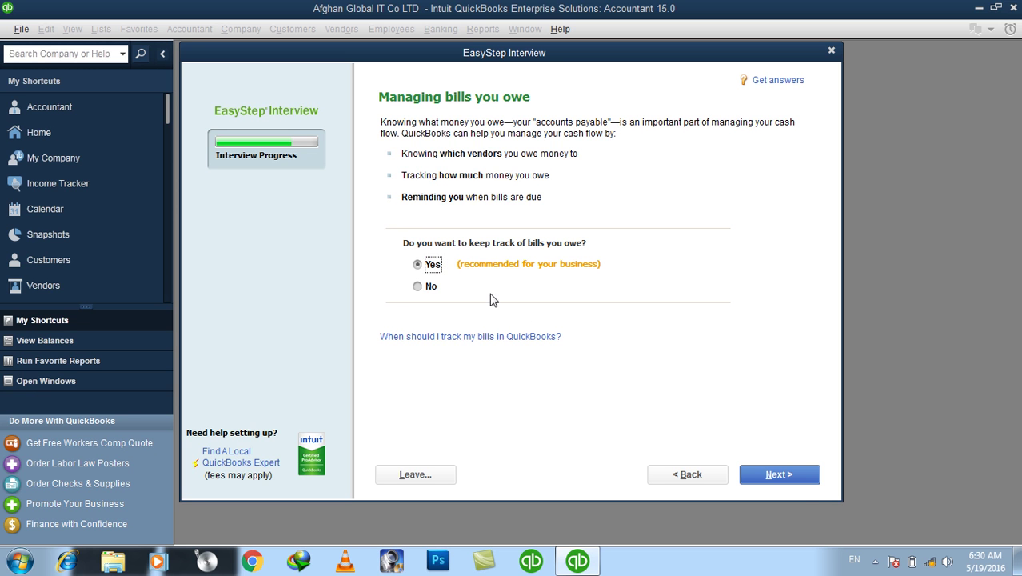
# Keep Yes for tracking bills owed and answer Yes to tracking inventory
pyautogui.click(791, 475)
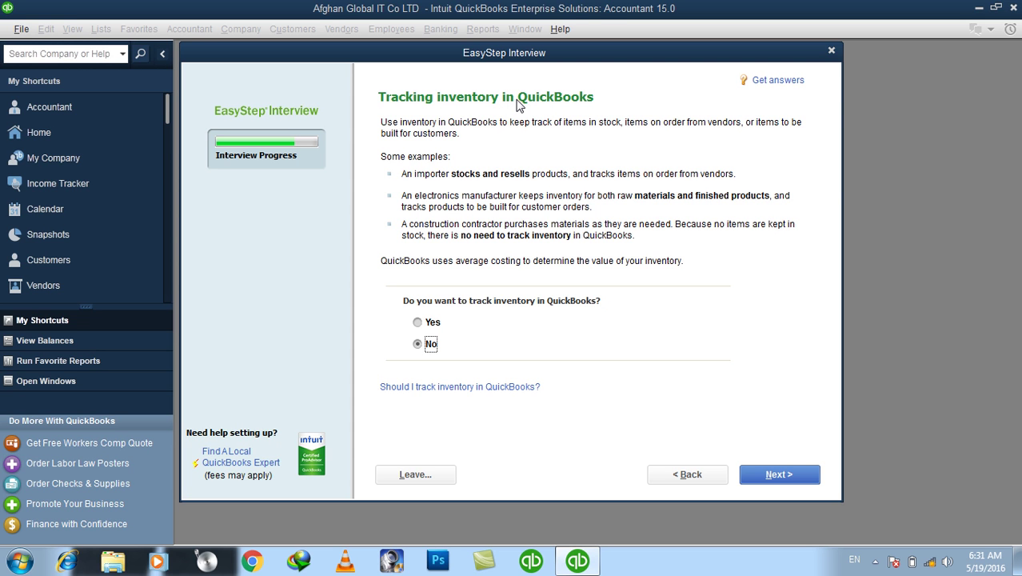
pyautogui.click(431, 324)
pyautogui.click(423, 347)
pyautogui.click(422, 326)
pyautogui.click(422, 348)
pyautogui.click(424, 325)
pyautogui.click(761, 473)
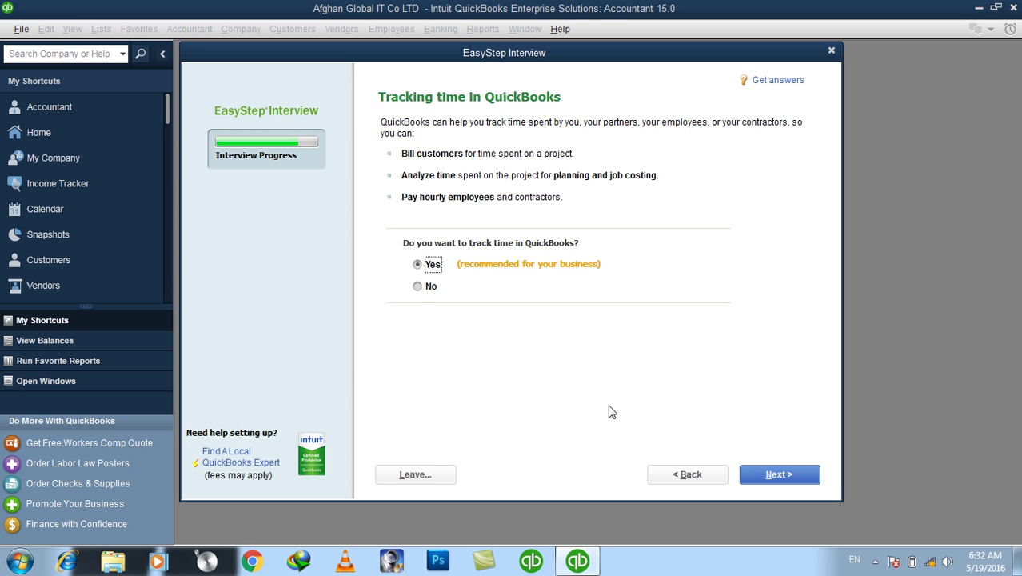
# Keep Yes for tracking time and advance to the employees question
pyautogui.click(764, 478)
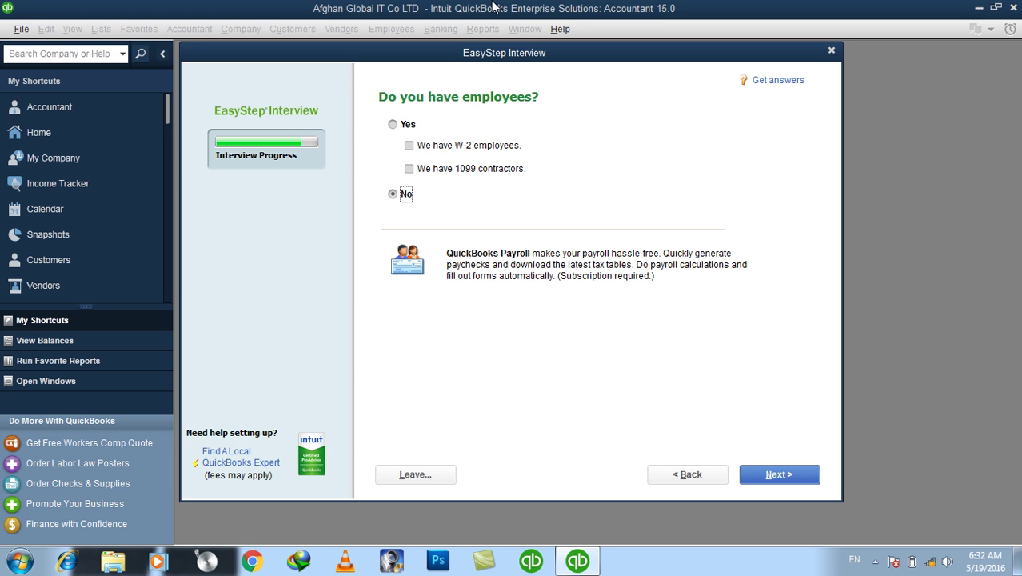
# Answer Yes with W-2 employees, then pass the Using accounts introduction
pyautogui.click(402, 128)
pyautogui.click(410, 148)
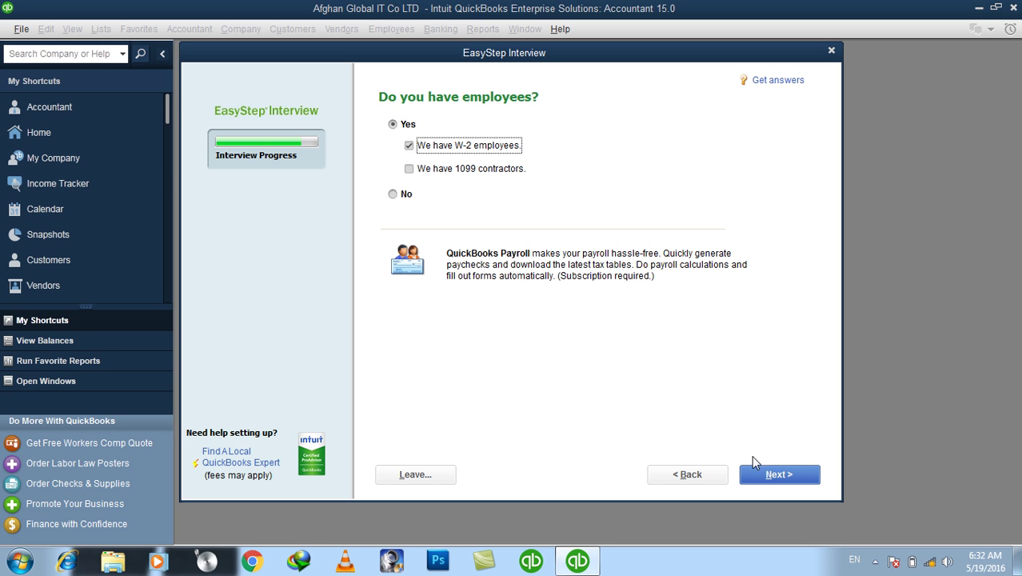
pyautogui.click(766, 476)
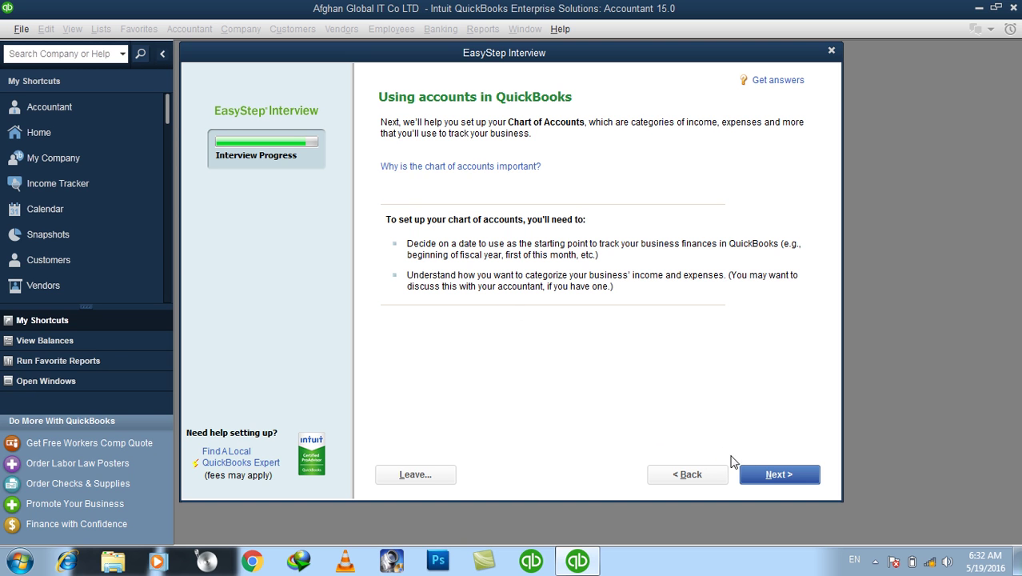
pyautogui.click(756, 474)
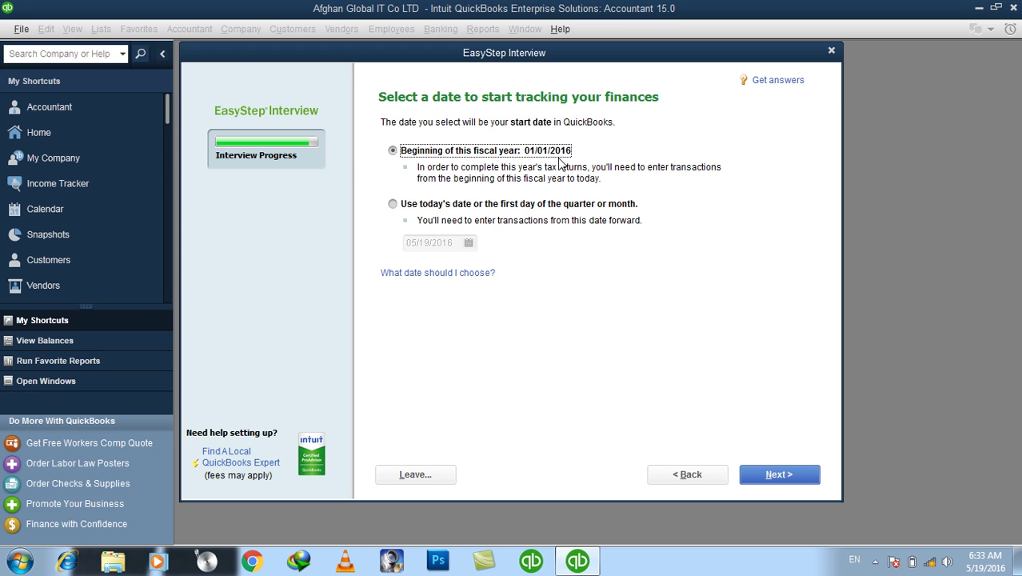
# Keep the start date at Beginning of this fiscal year, 01/01/2016, and continue
pyautogui.click(403, 207)
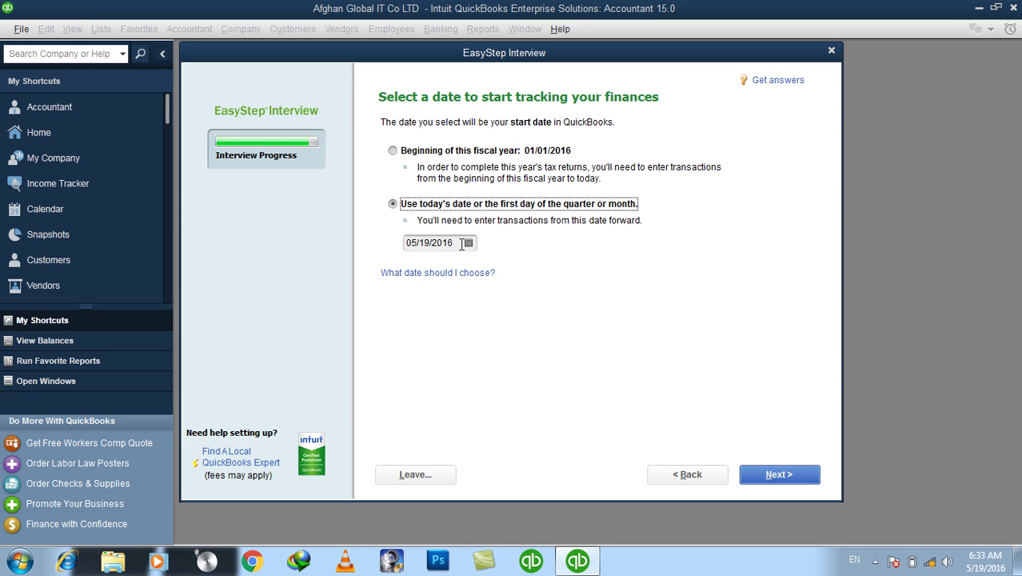
pyautogui.click(424, 155)
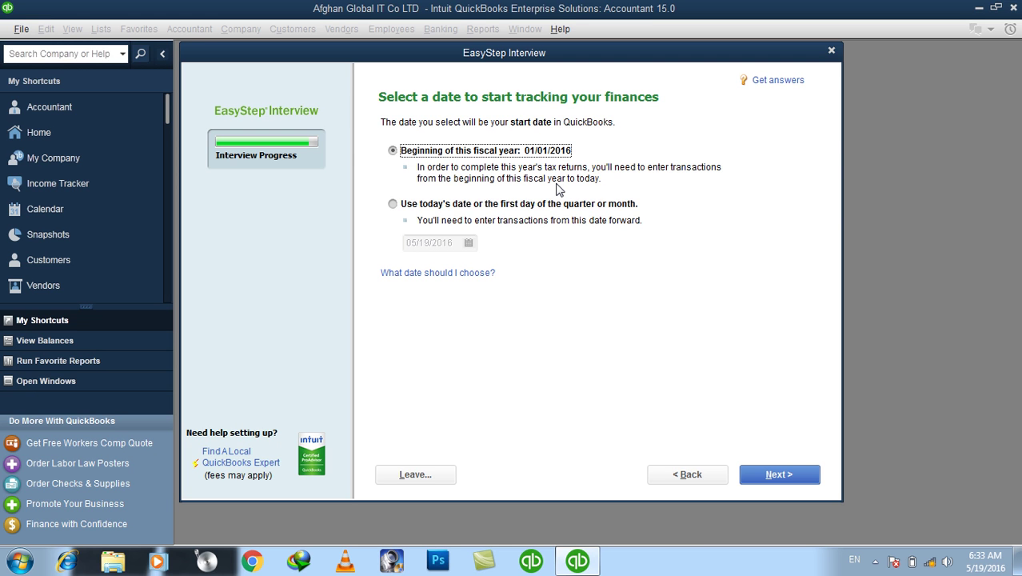
pyautogui.click(772, 480)
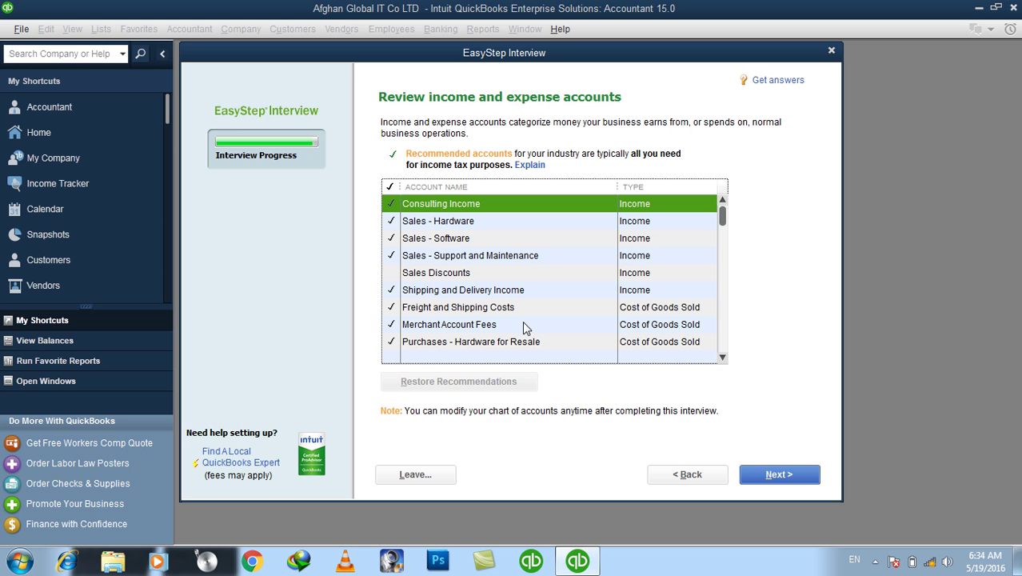
# Toggle Sales Discounts and Freight and Shipping Costs, restore recommended accounts, and finish
pyautogui.click(392, 275)
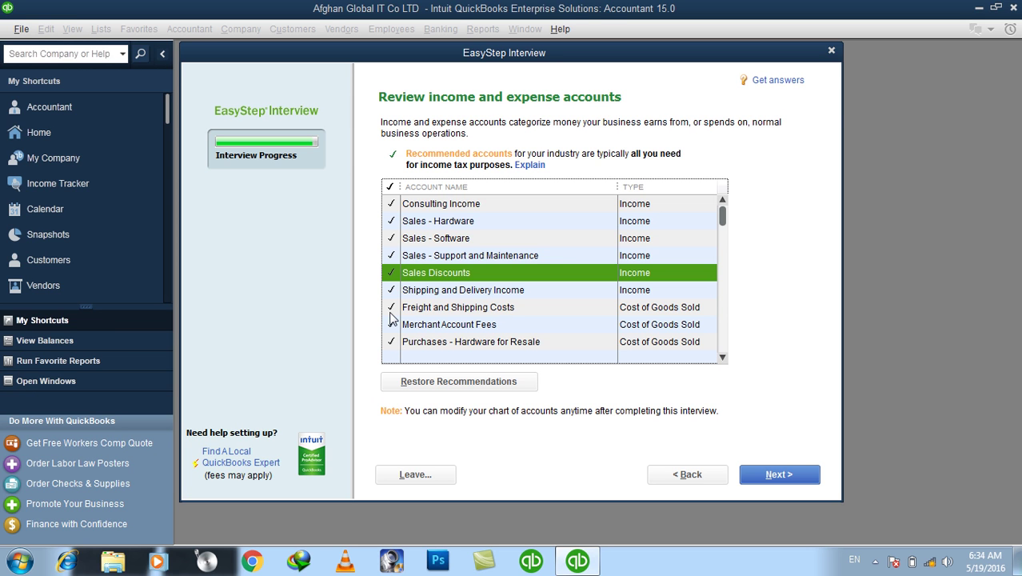
pyautogui.click(392, 310)
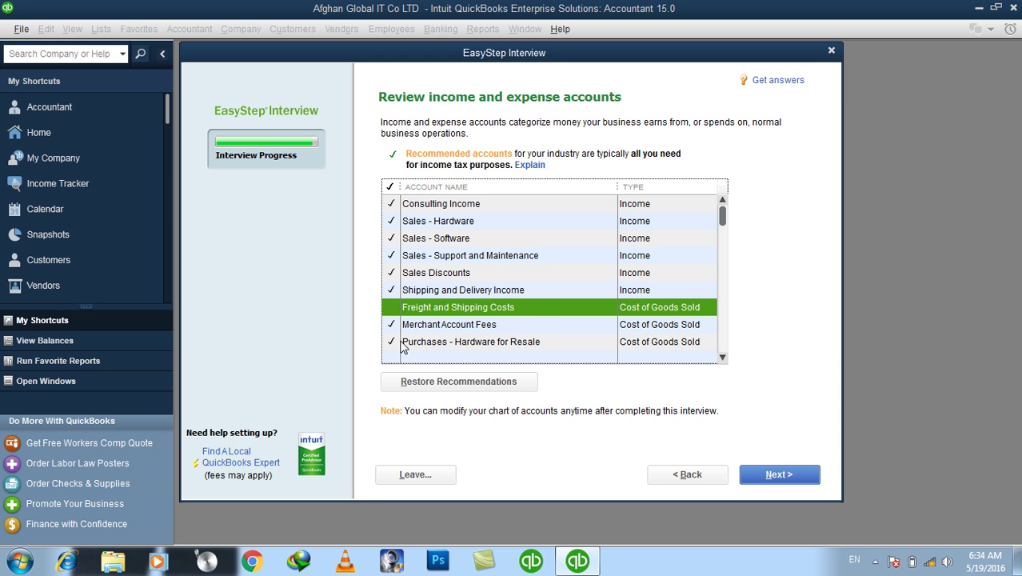
pyautogui.scroll(-7, 456, 297)
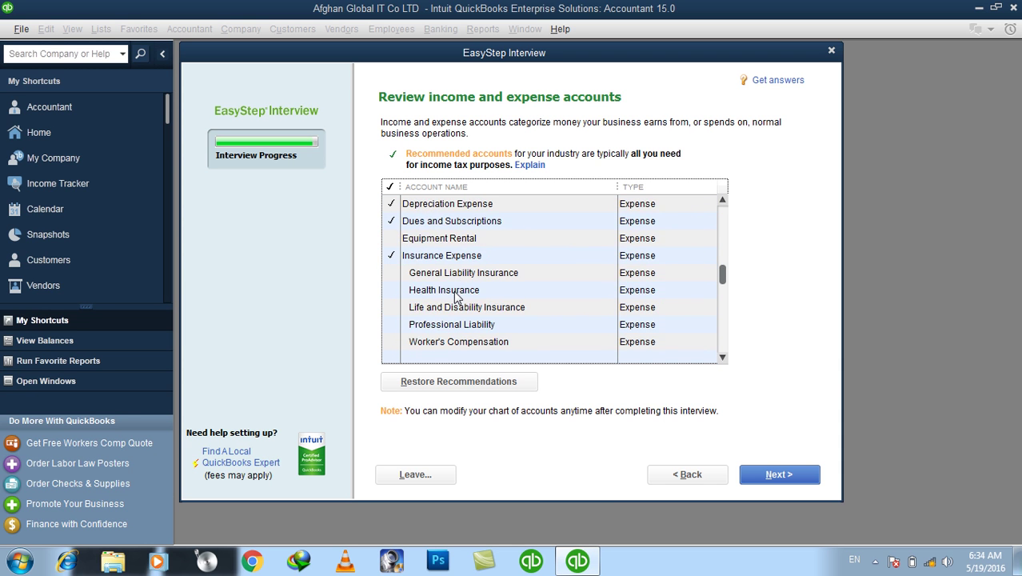
pyautogui.scroll(6, 458, 296)
pyautogui.scroll(1, 456, 298)
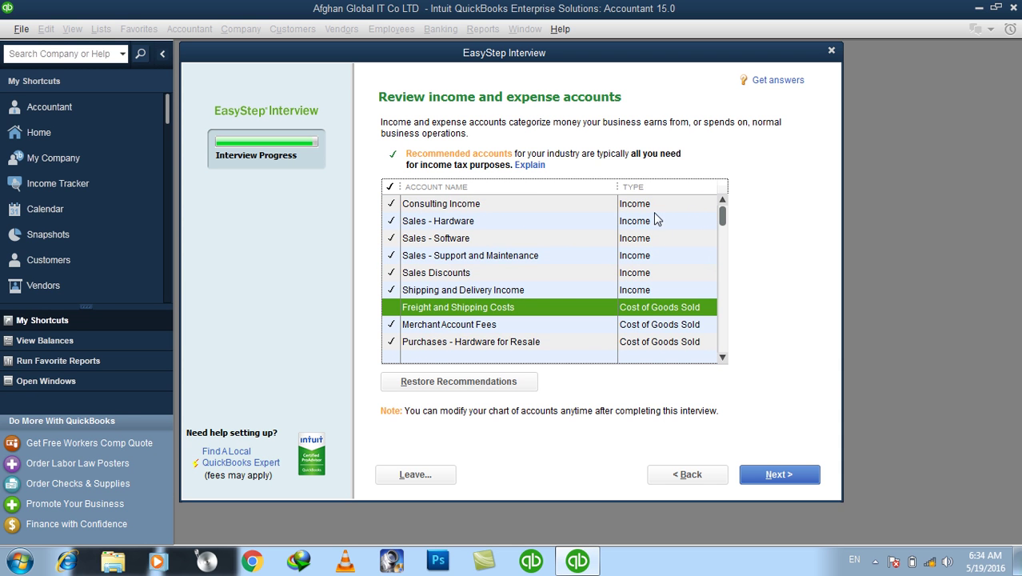
pyautogui.scroll(-1, 658, 282)
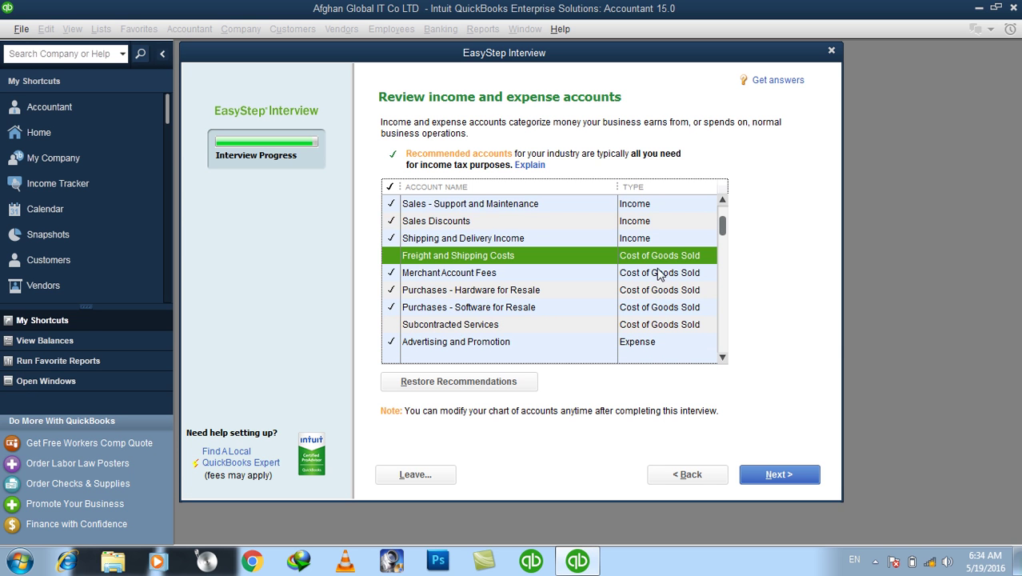
pyautogui.scroll(-12, 652, 308)
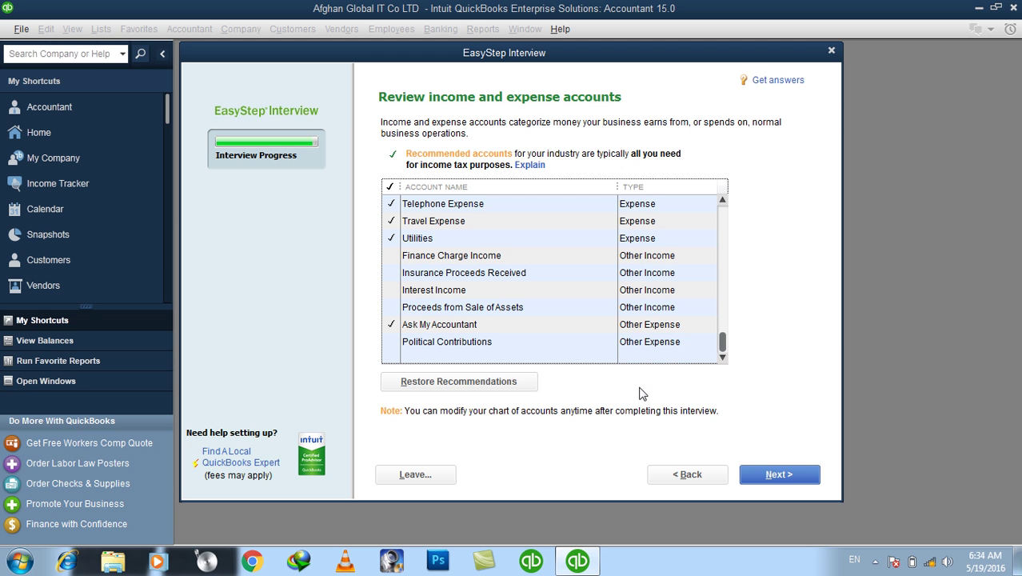
pyautogui.scroll(14, 640, 393)
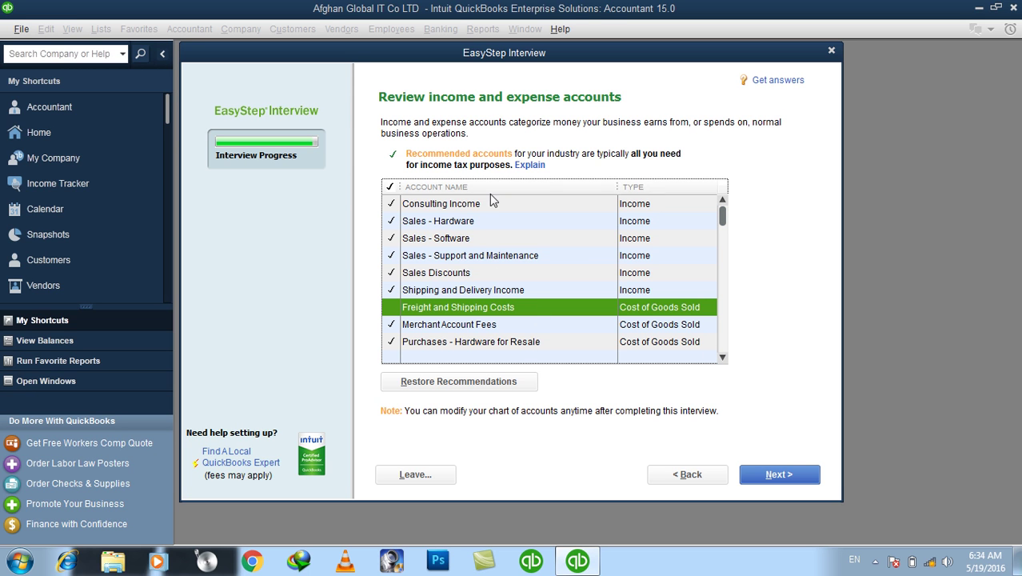
pyautogui.click(445, 384)
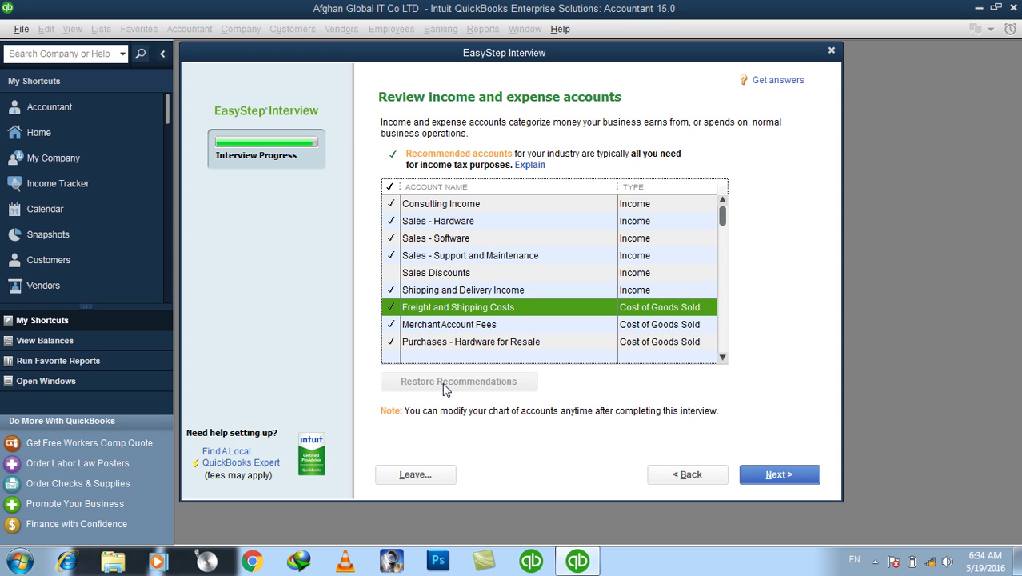
pyautogui.click(774, 480)
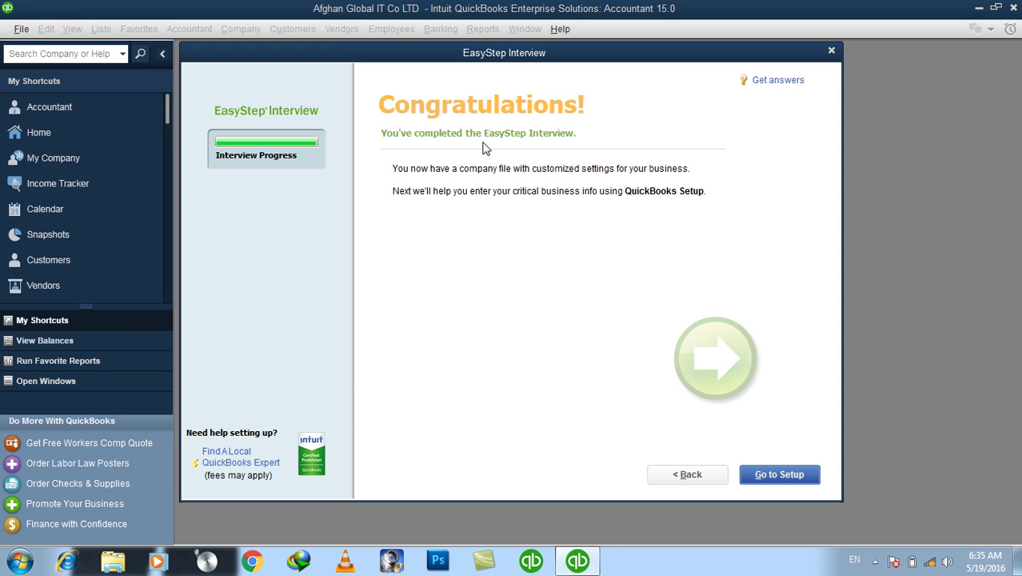
# Go to QuickBooks Setup and start working without adding people, products or bank accounts
pyautogui.click(782, 475)
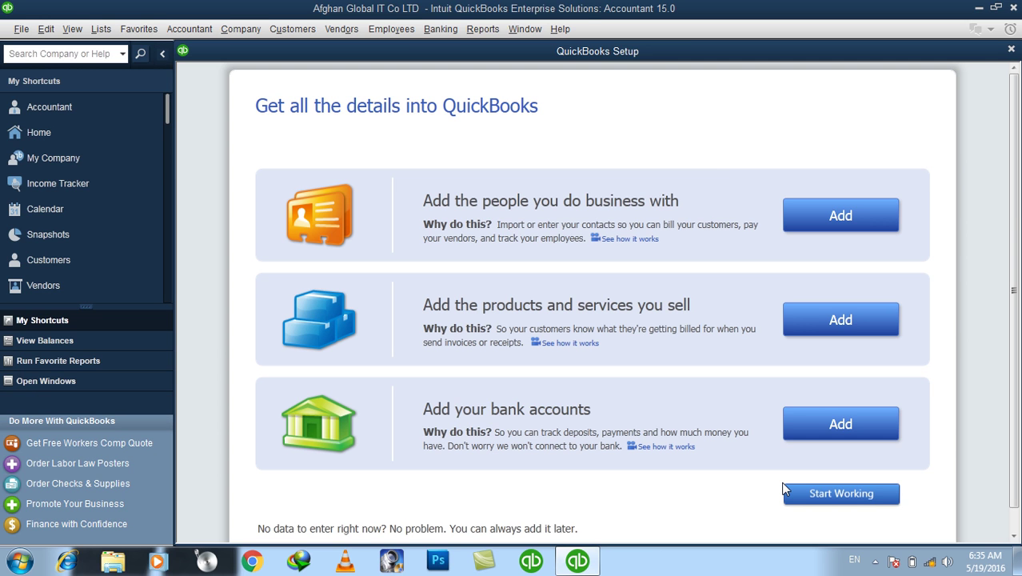
pyautogui.click(836, 495)
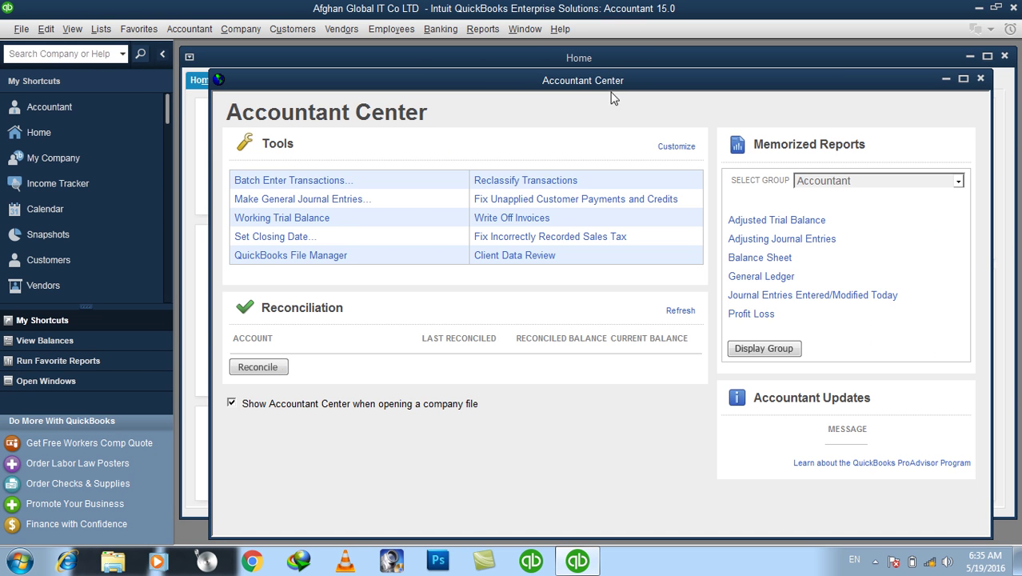
# Close the Accountant Center and maximize the Home page window
pyautogui.click(981, 78)
pyautogui.click(987, 56)
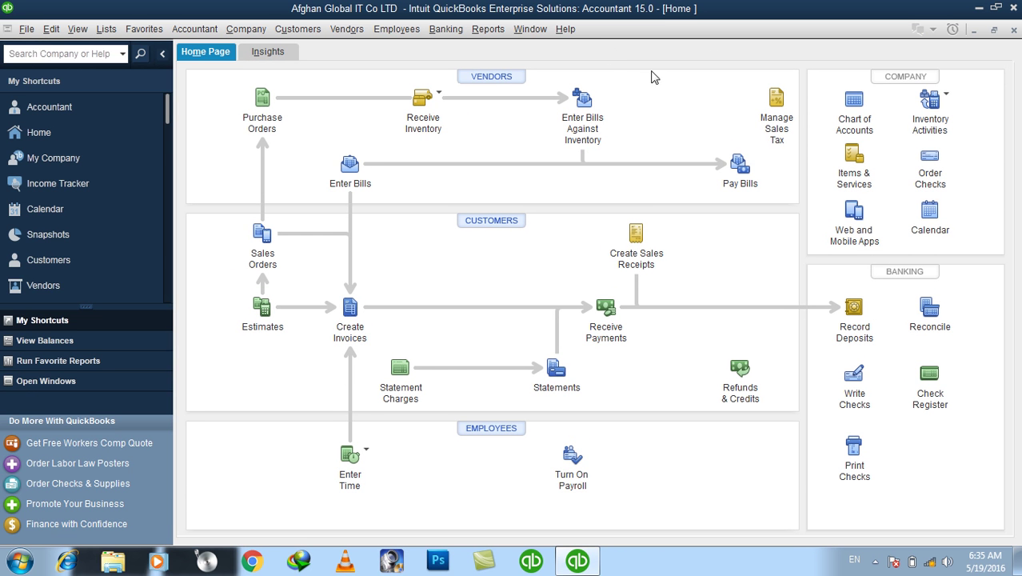